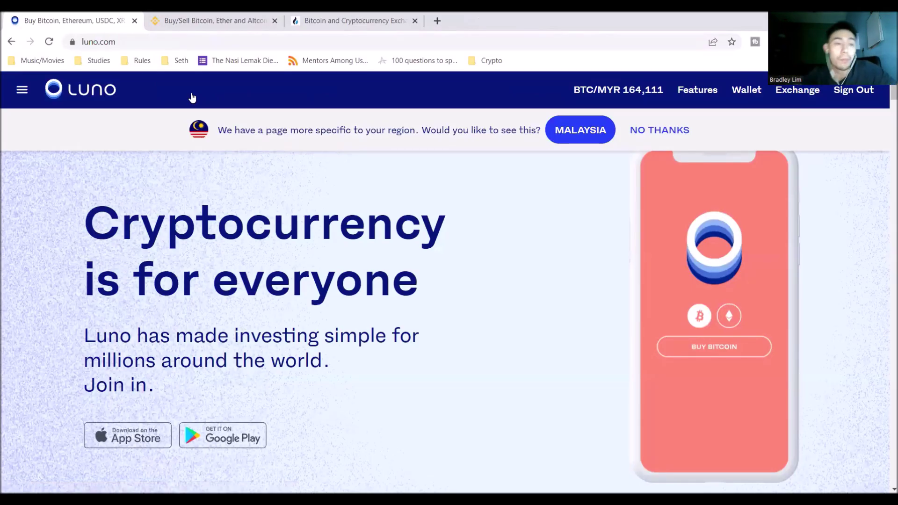
# Switch Luno to the Malaysia site and open the wallets overview showing MYR 420.00
pyautogui.click(566, 135)
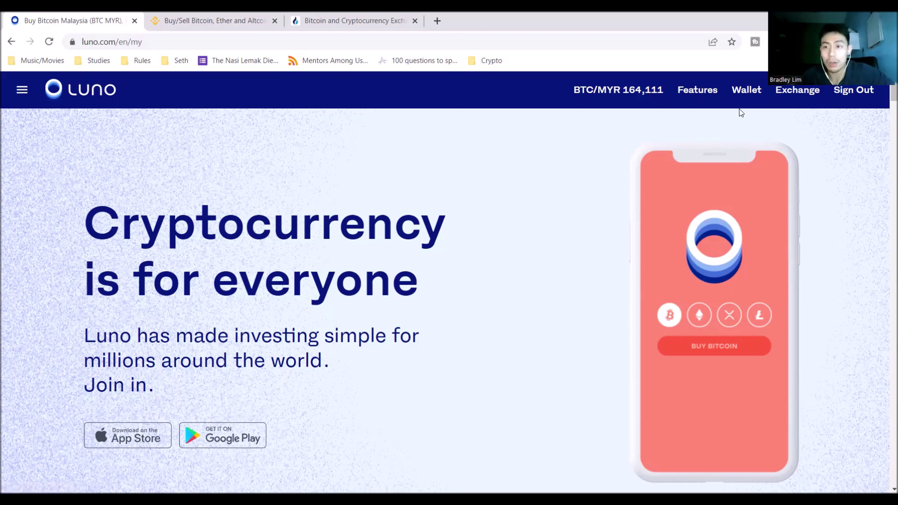
pyautogui.click(749, 92)
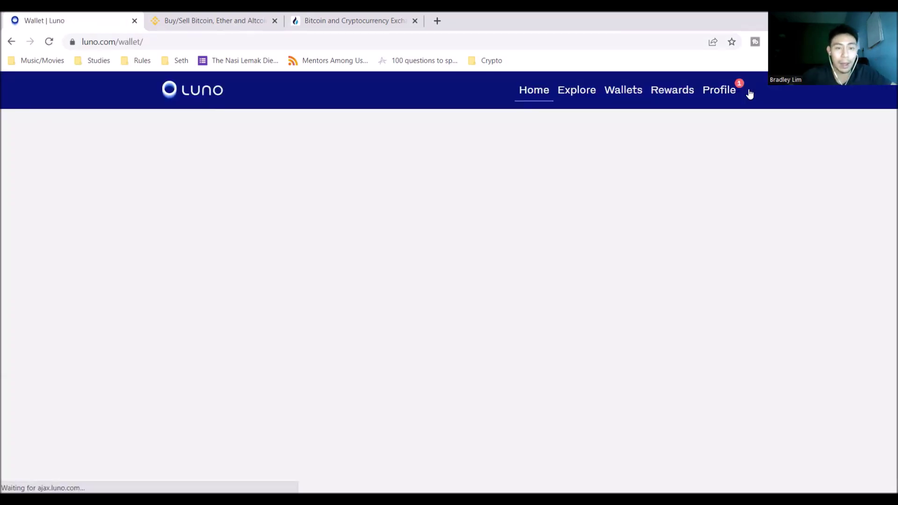
pyautogui.scroll(-3, 698, 198)
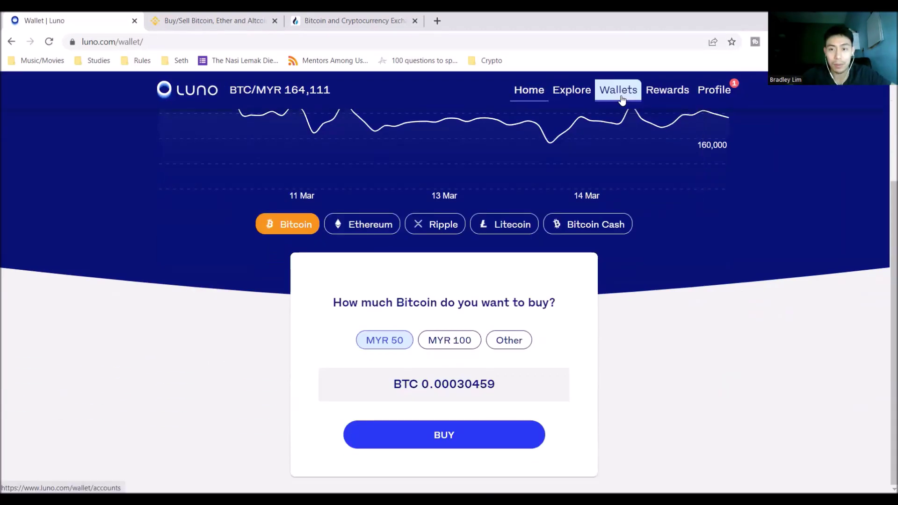
pyautogui.click(621, 99)
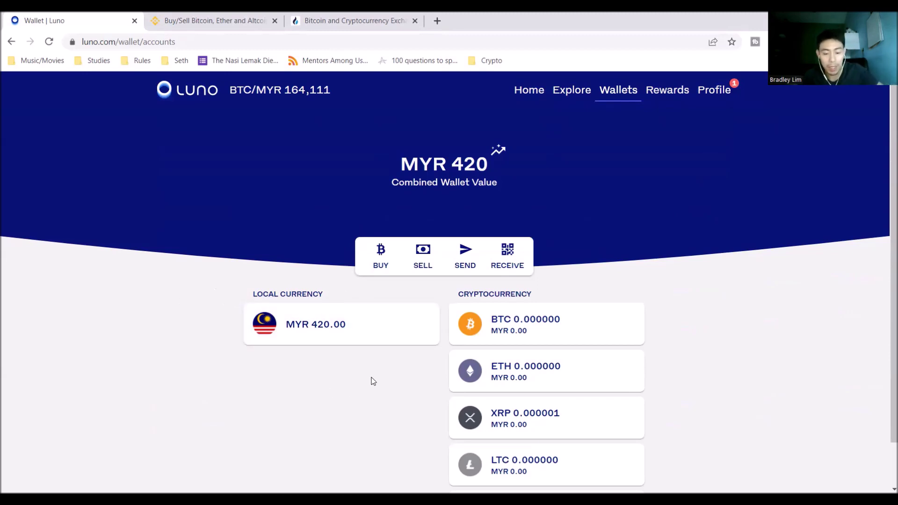
pyautogui.hotkey('ctrl', 't')
pyautogui.write('100 usd')
pyautogui.press('Return')
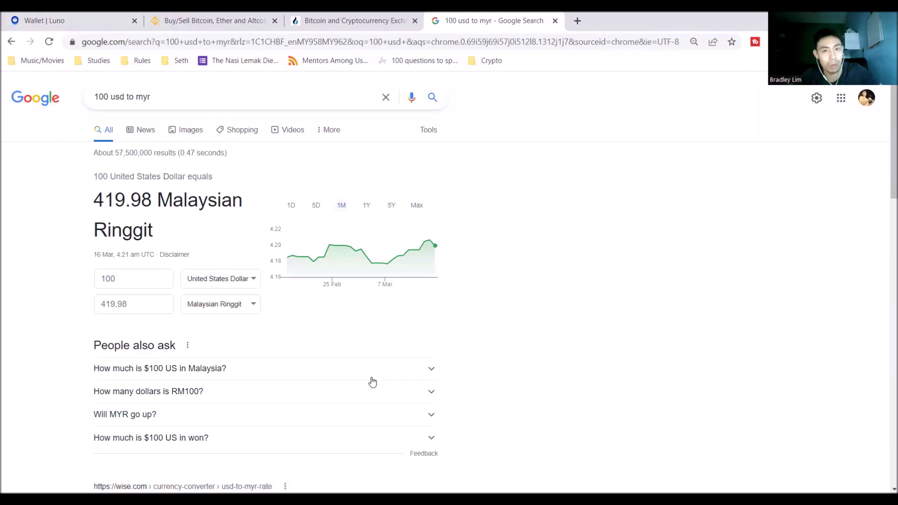
pyautogui.hotkey('ctrl', 'w')
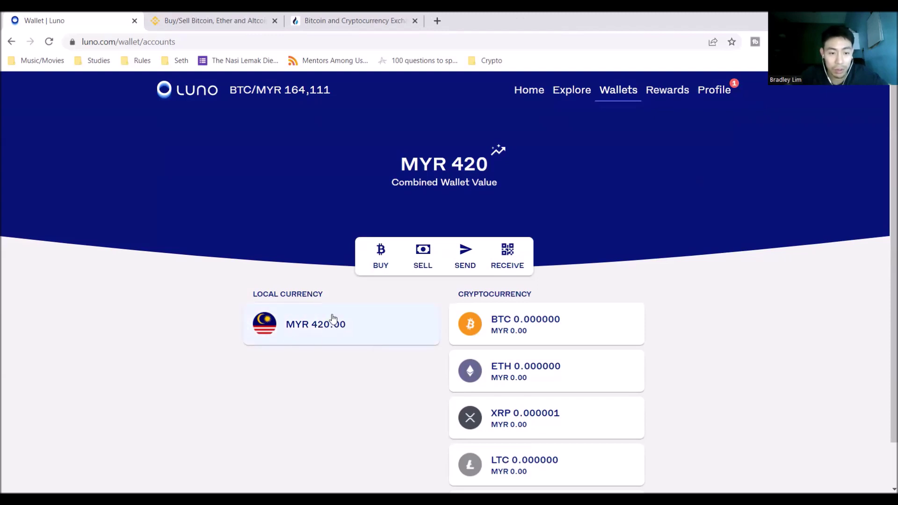
# Open the MYR 420 wallet, preview an FPX instant-transfer deposit, then return to the wallet
pyautogui.click(349, 335)
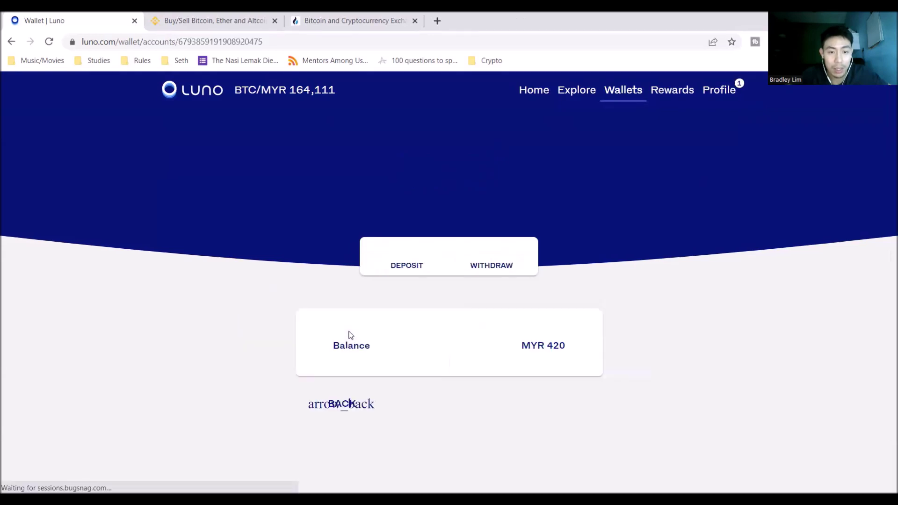
pyautogui.click(407, 266)
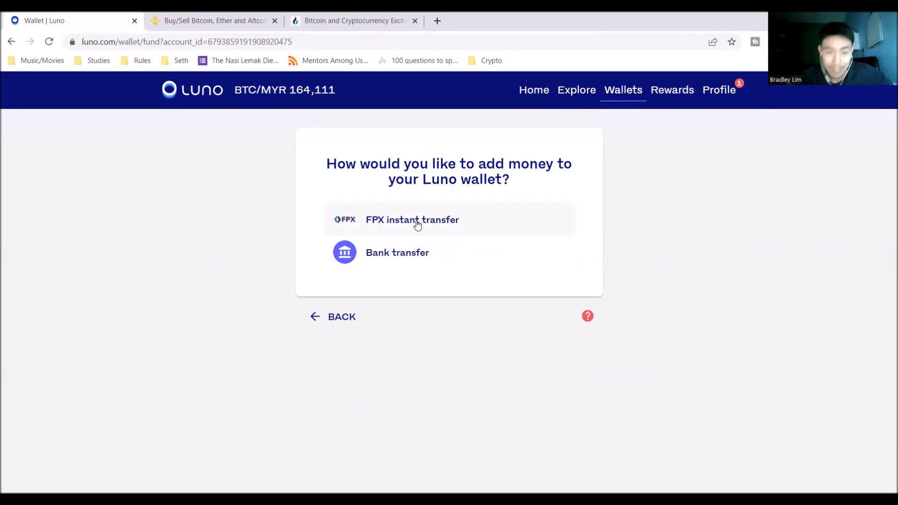
pyautogui.click(417, 225)
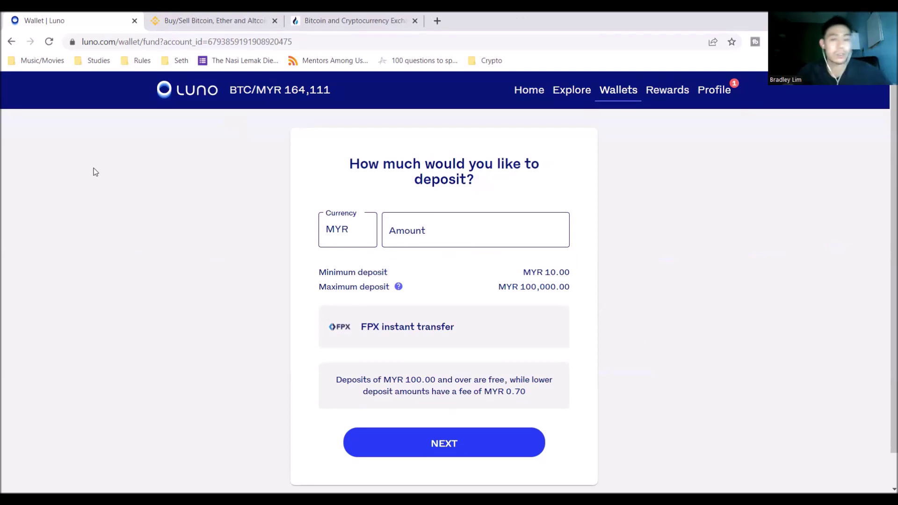
pyautogui.click(12, 41)
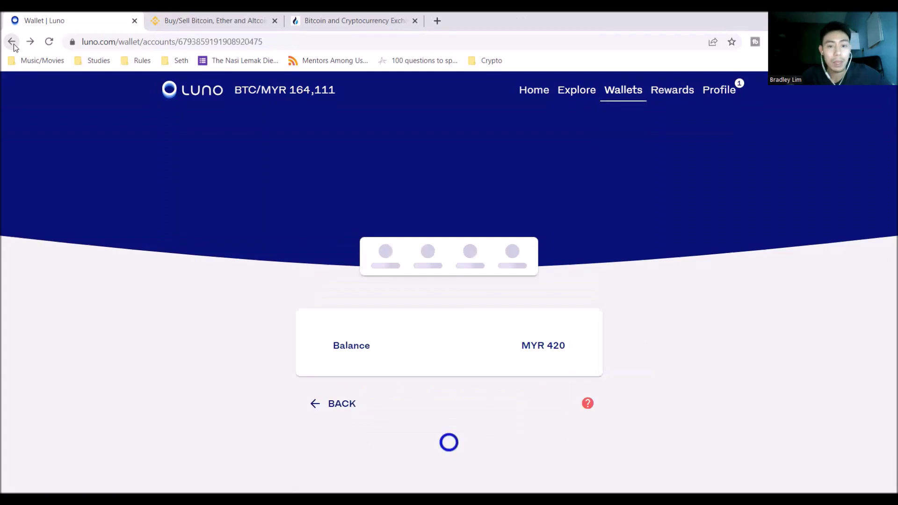
# Preview a once-off Ripple buy paid with the full MYR 420 wallet balance
pyautogui.click(12, 43)
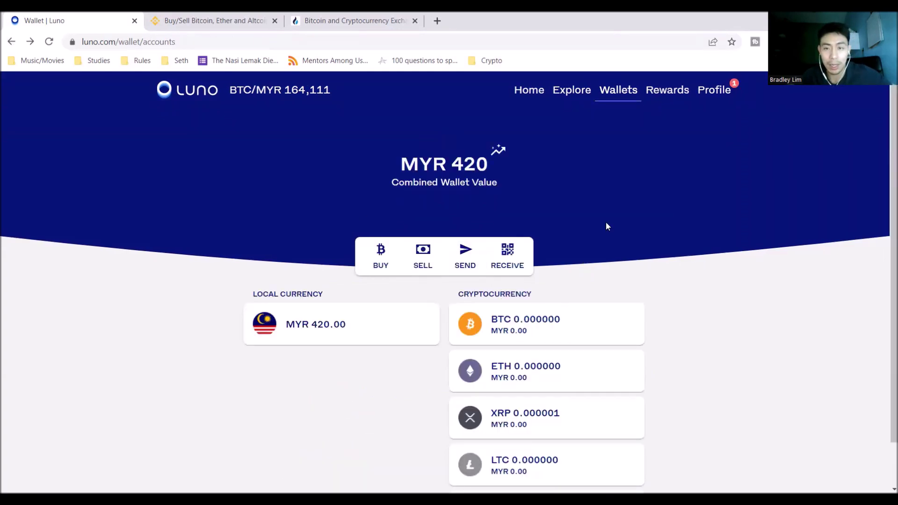
pyautogui.click(379, 269)
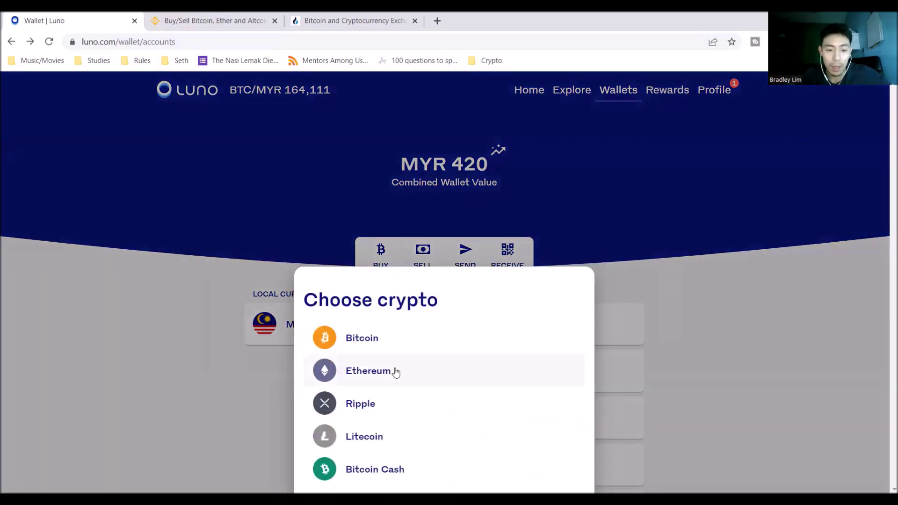
pyautogui.click(434, 394)
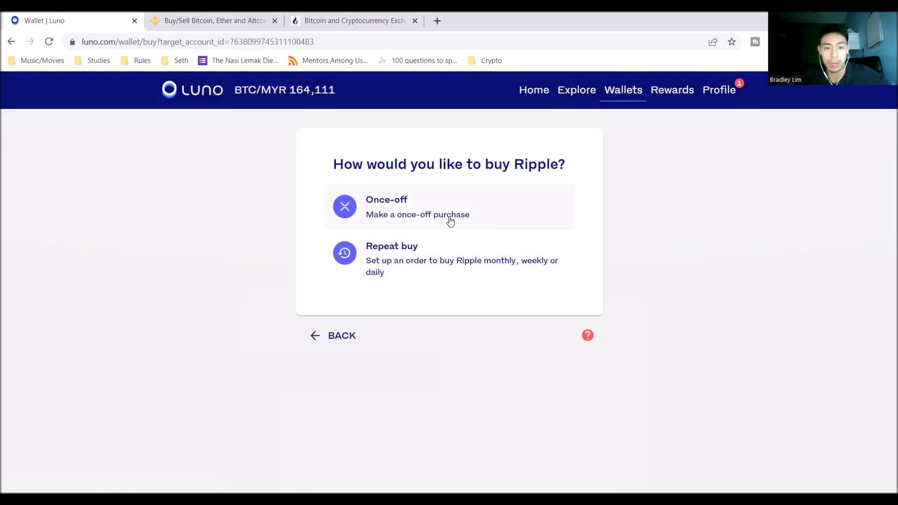
pyautogui.click(450, 221)
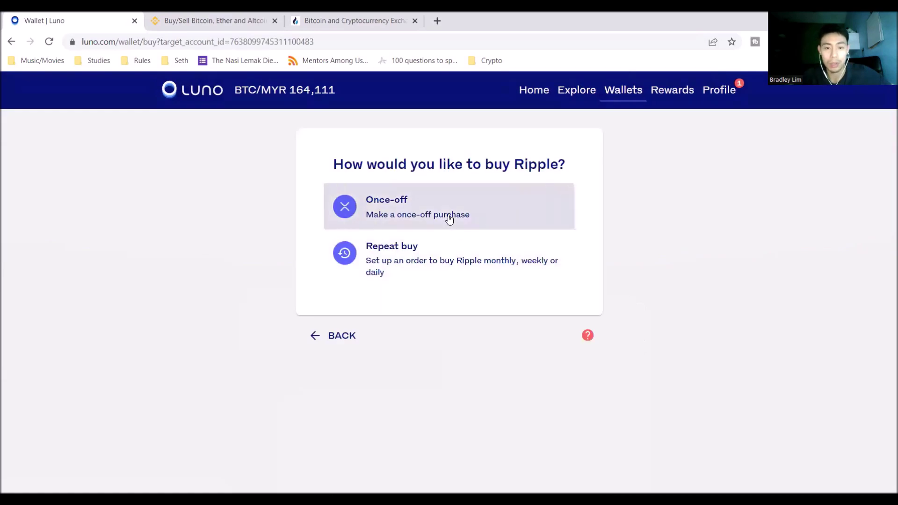
pyautogui.click(422, 230)
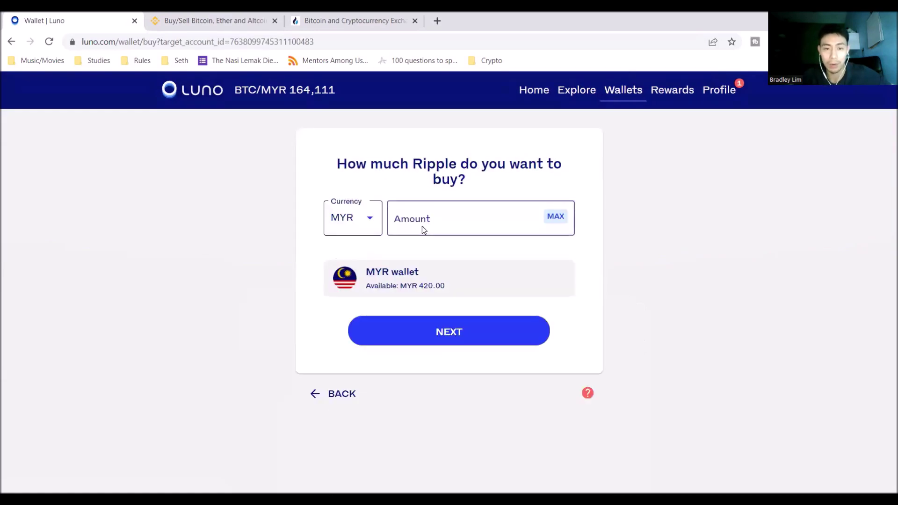
pyautogui.click(556, 216)
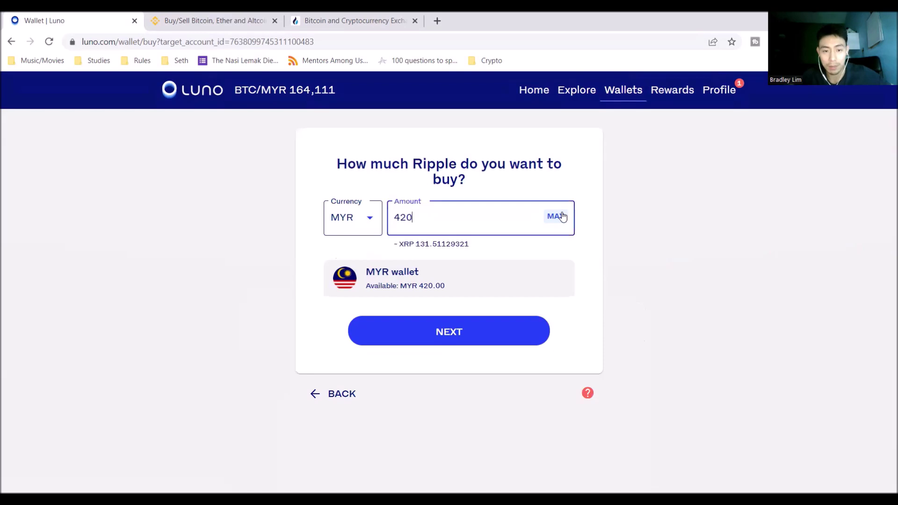
pyautogui.click(457, 330)
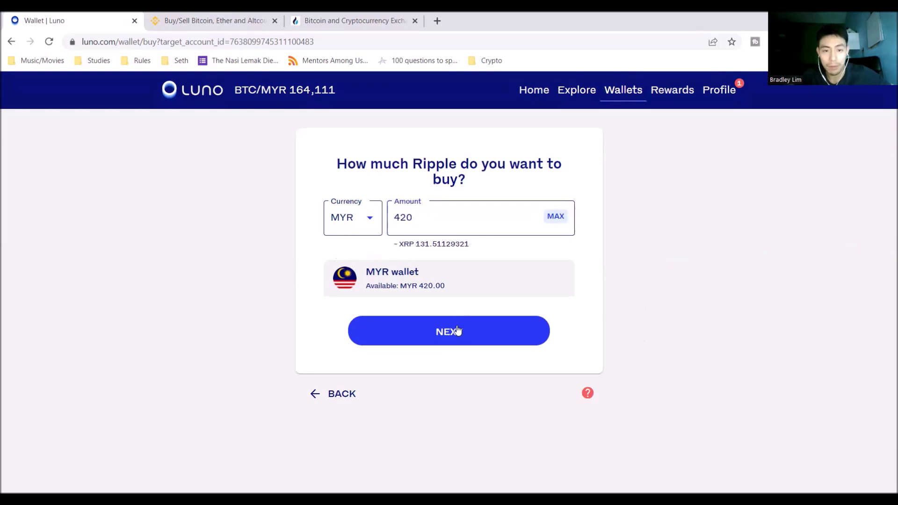
# Abandon the XRP 128.932663 purchase unconfirmed and go back to the Luno homepage
pyautogui.scroll(-1, 548, 303)
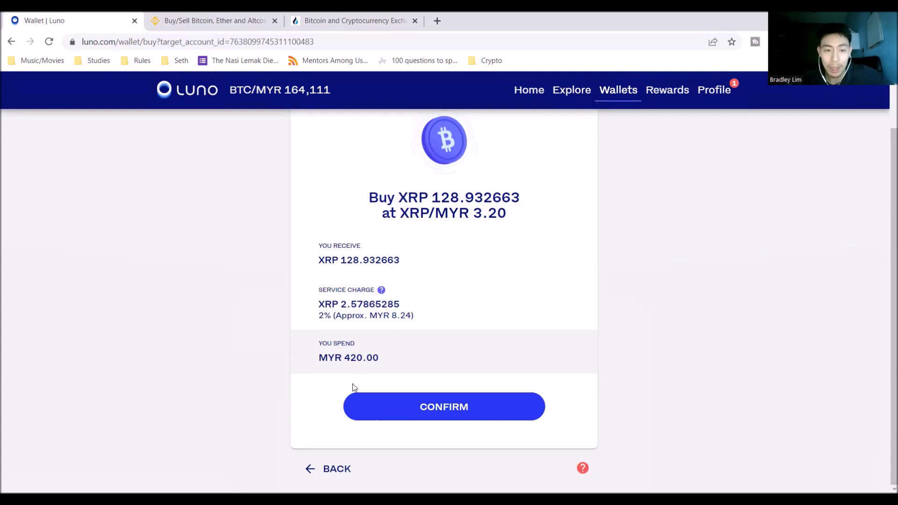
pyautogui.click(333, 470)
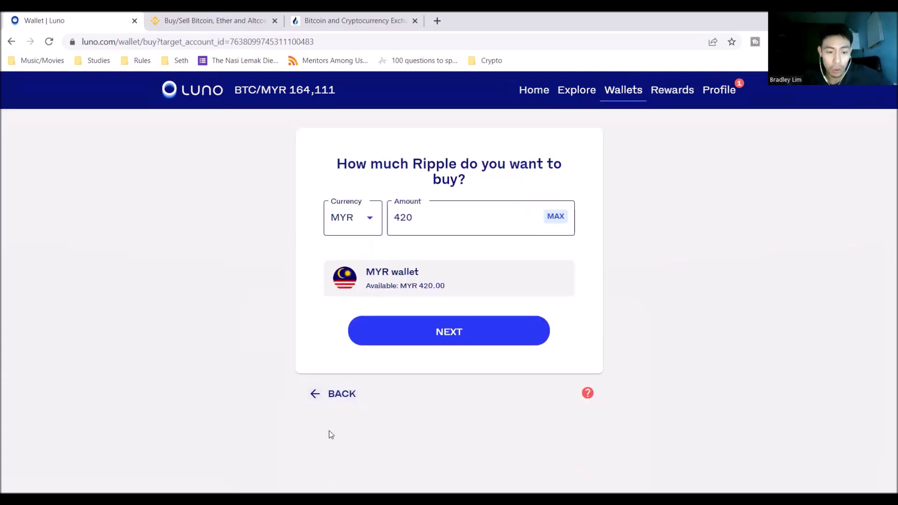
pyautogui.click(332, 402)
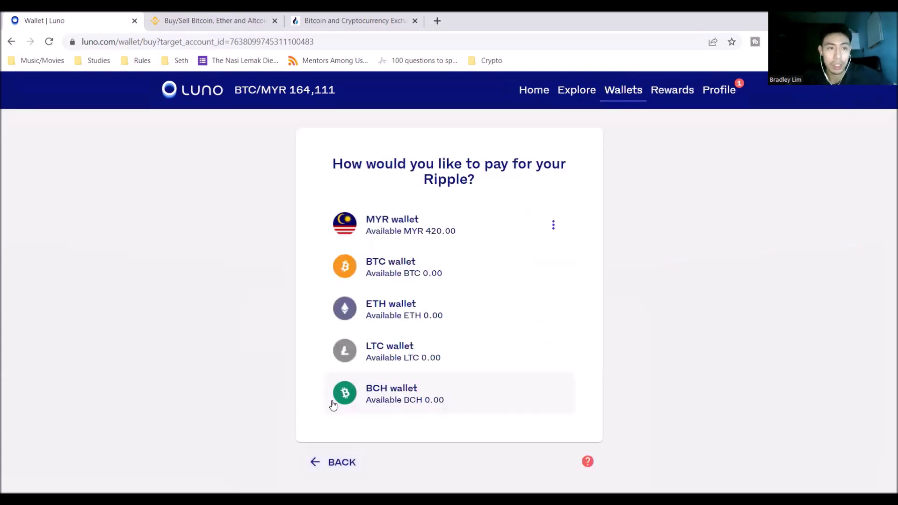
pyautogui.click(205, 93)
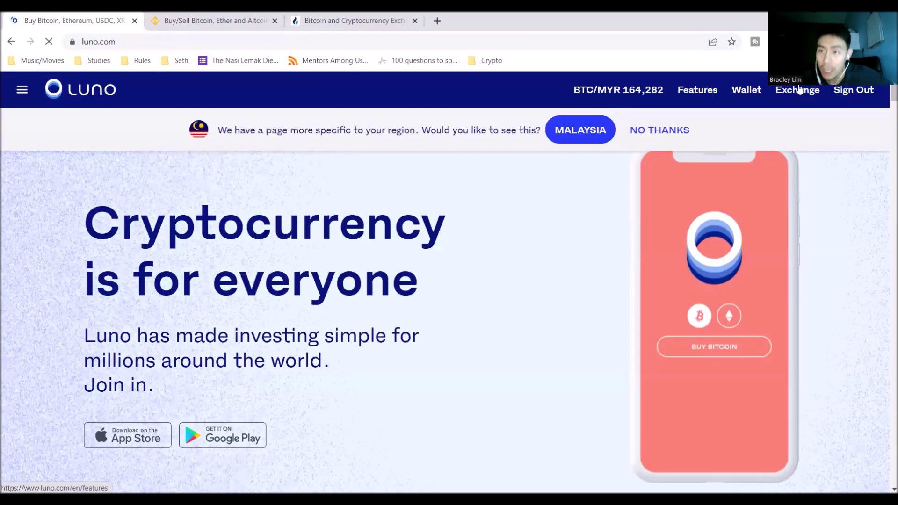
# Place a post-only limit buy of 131 XRP at MYR 3.1998 on the XRP/MYR exchange
pyautogui.click(799, 89)
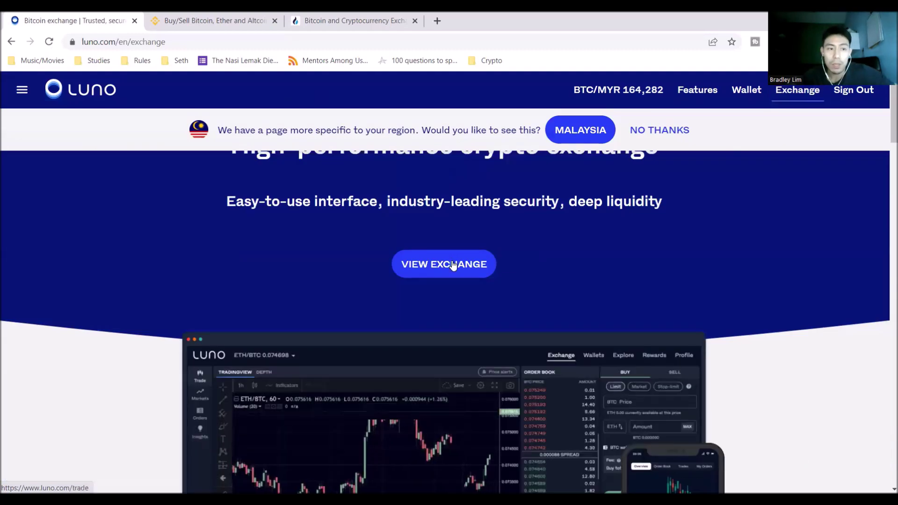
pyautogui.click(453, 265)
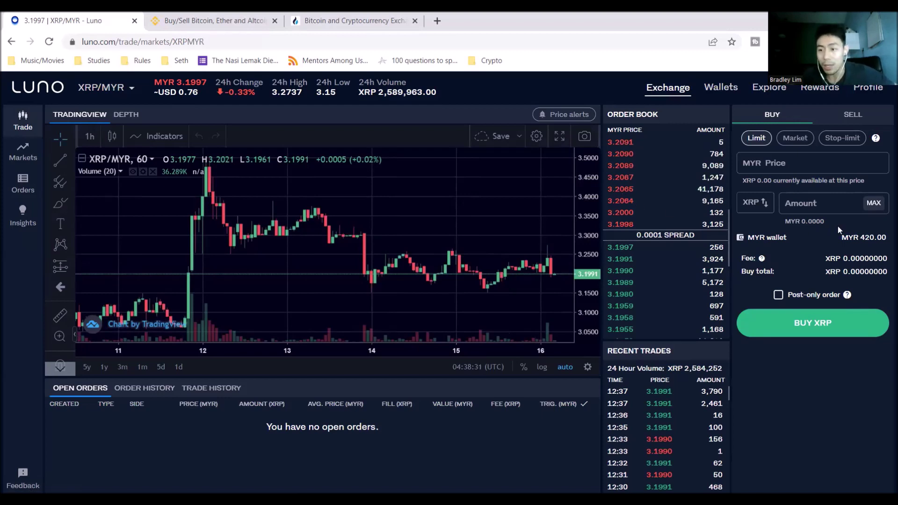
pyautogui.click(778, 295)
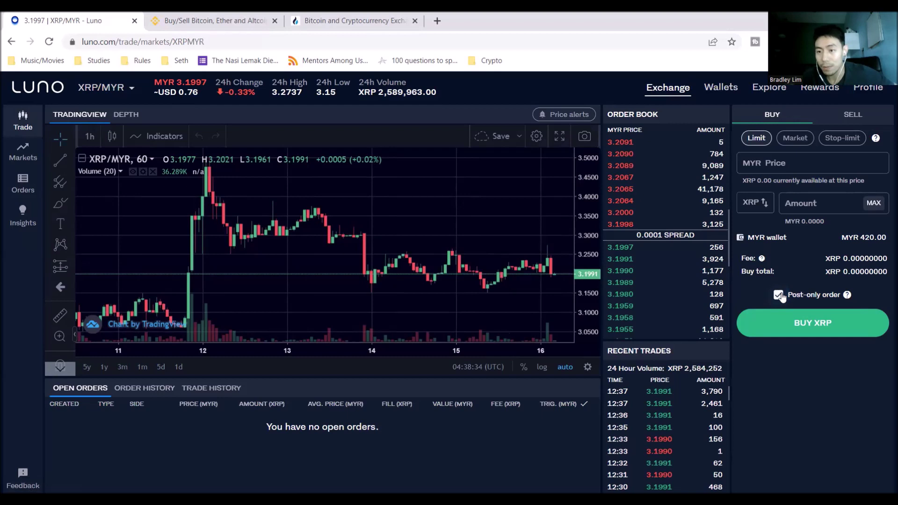
pyautogui.click(870, 203)
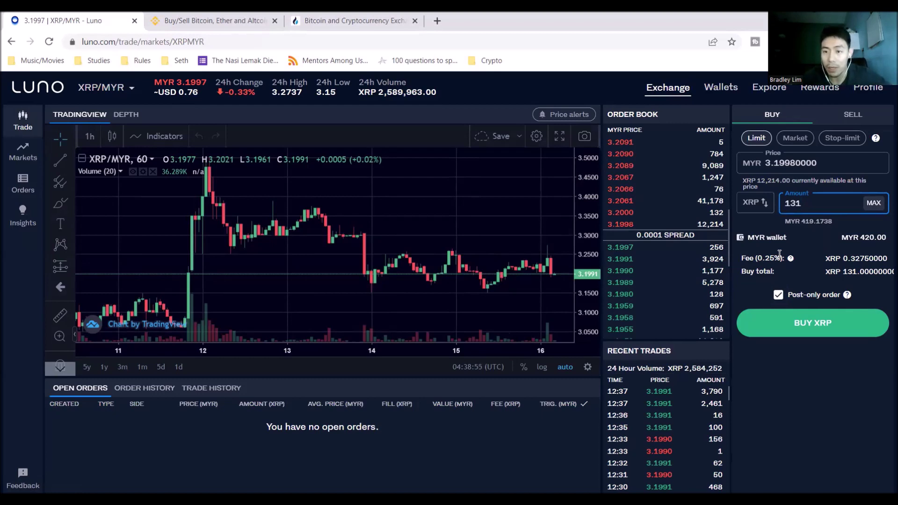
pyautogui.click(628, 228)
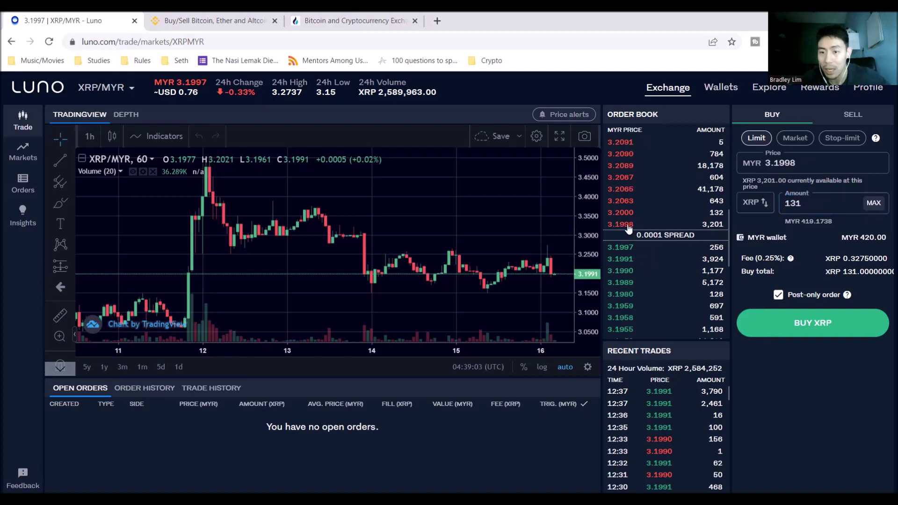
pyautogui.click(807, 321)
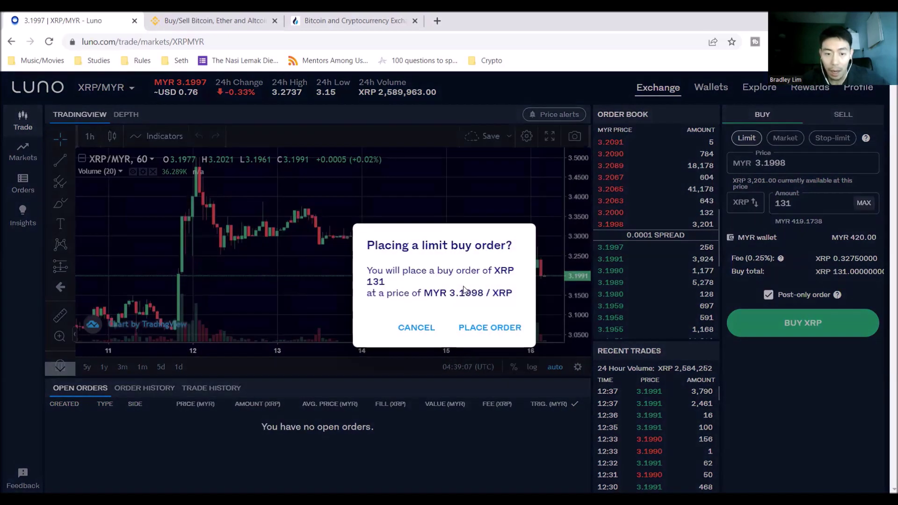
pyautogui.click(483, 330)
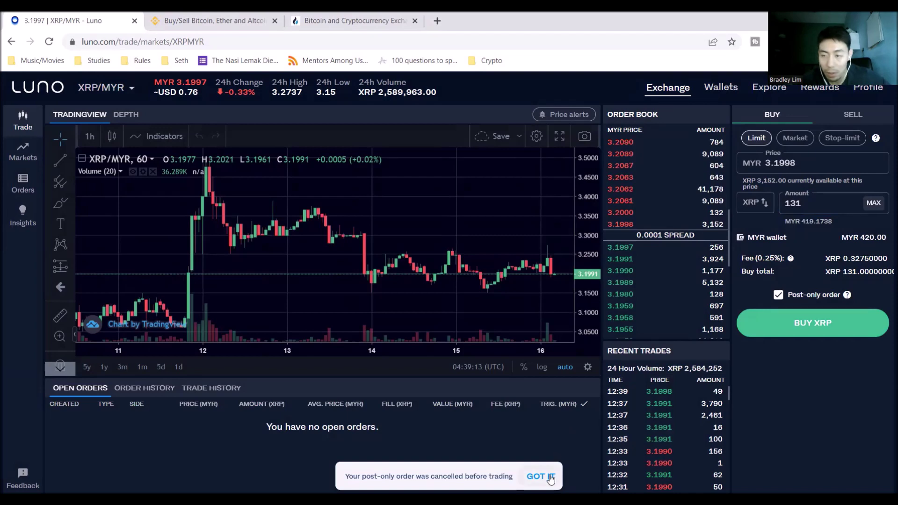
pyautogui.click(802, 140)
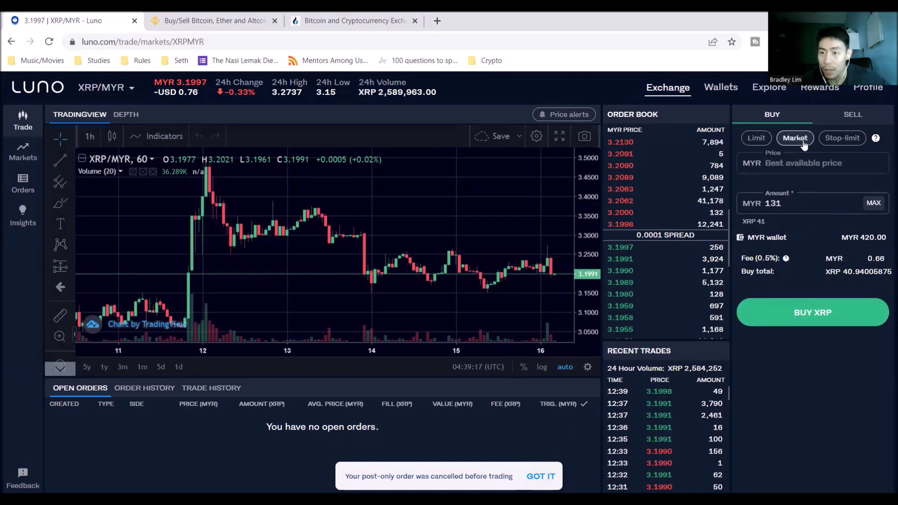
# Market-buy XRP with the maximum MYR balance, leaving MYR 4.03, and dismiss the success notice
pyautogui.click(873, 203)
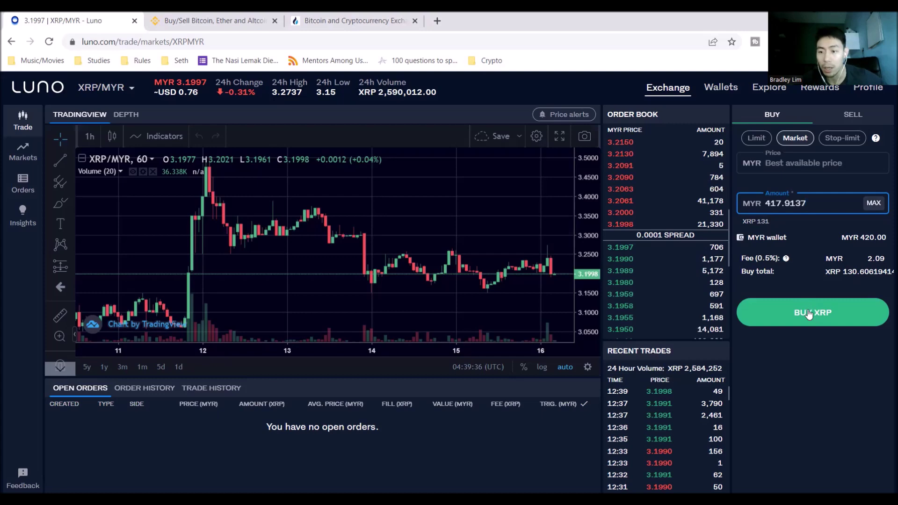
pyautogui.click(813, 314)
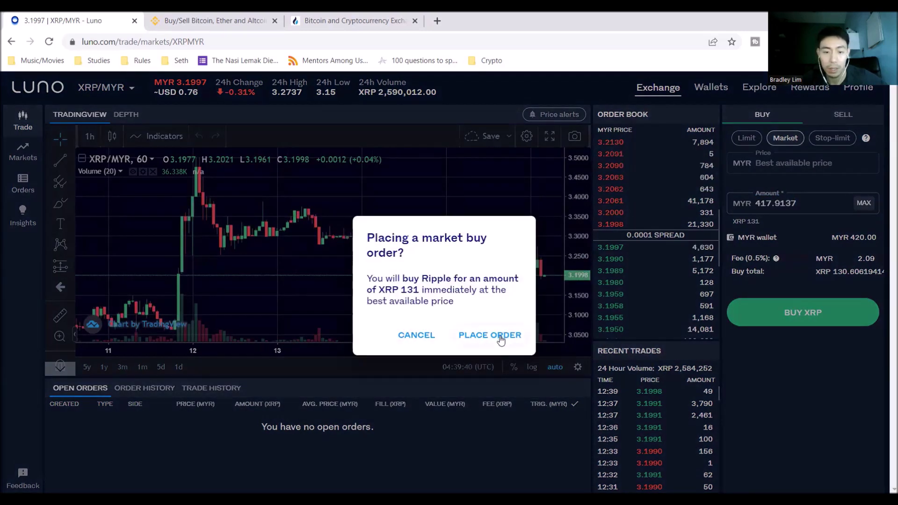
pyautogui.click(499, 335)
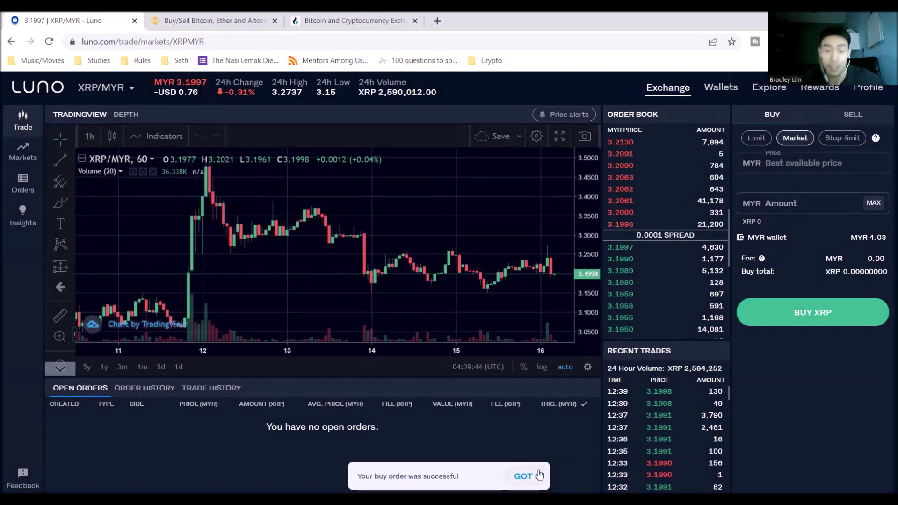
pyautogui.click(536, 473)
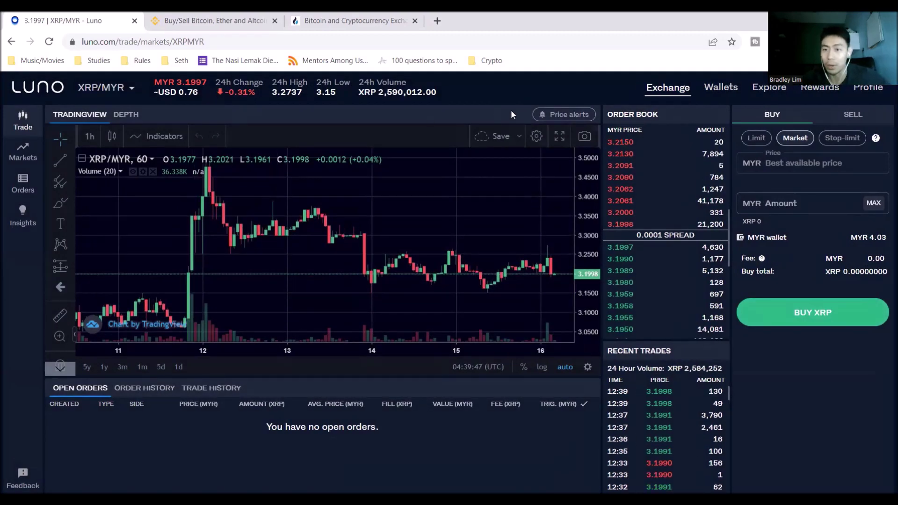
# Open Luno's XRP wallet from the wallets overview to check its XRP 129 (MYR 412) balance
pyautogui.click(720, 87)
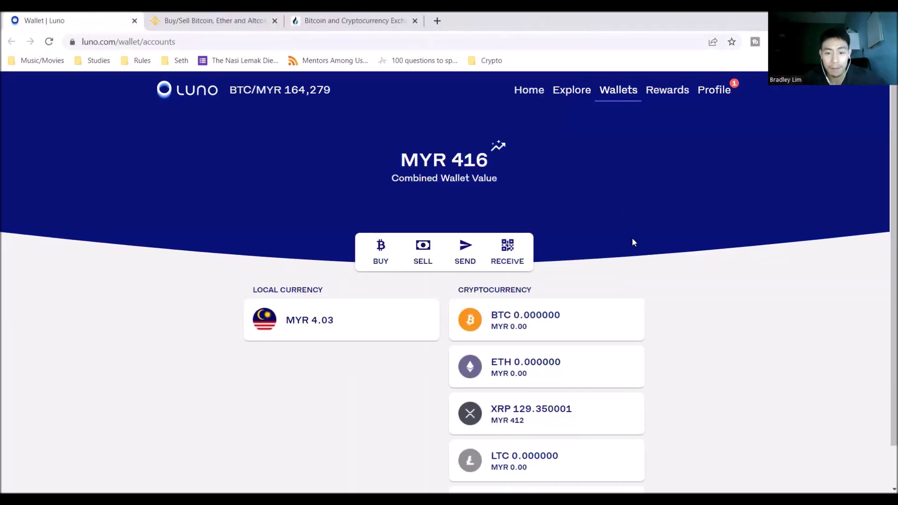
pyautogui.scroll(-1, 632, 238)
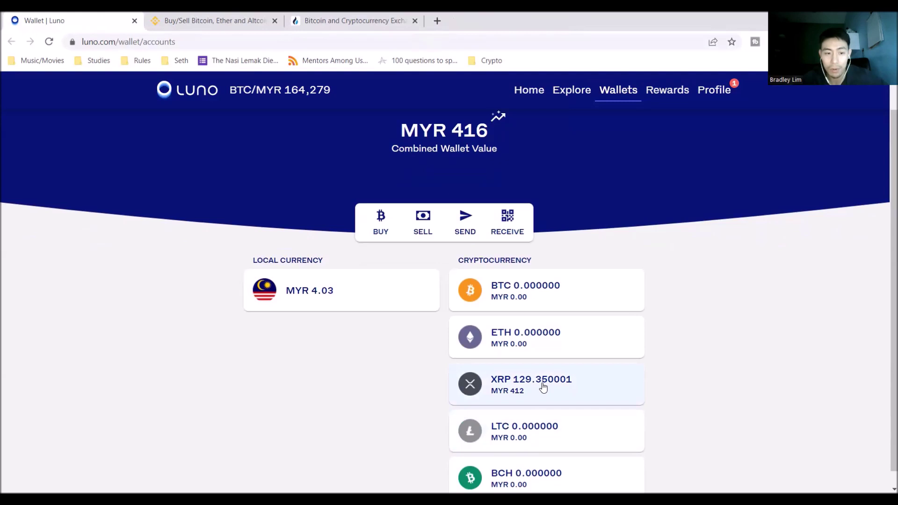
pyautogui.scroll(-1, 542, 388)
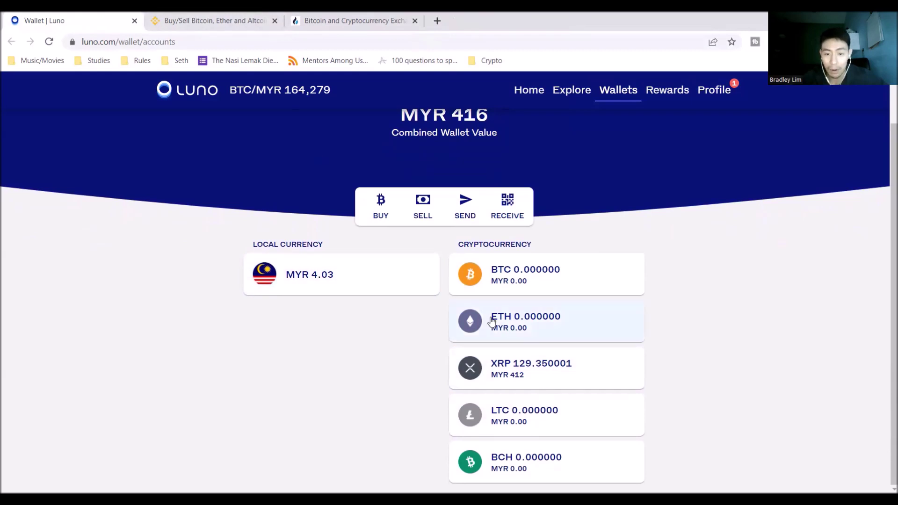
pyautogui.click(549, 367)
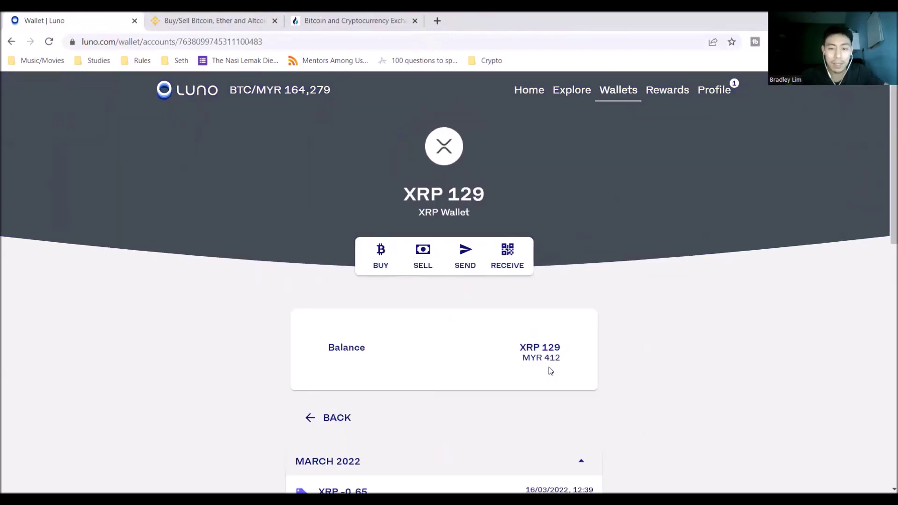
pyautogui.scroll(-4, 549, 366)
pyautogui.scroll(4, 549, 367)
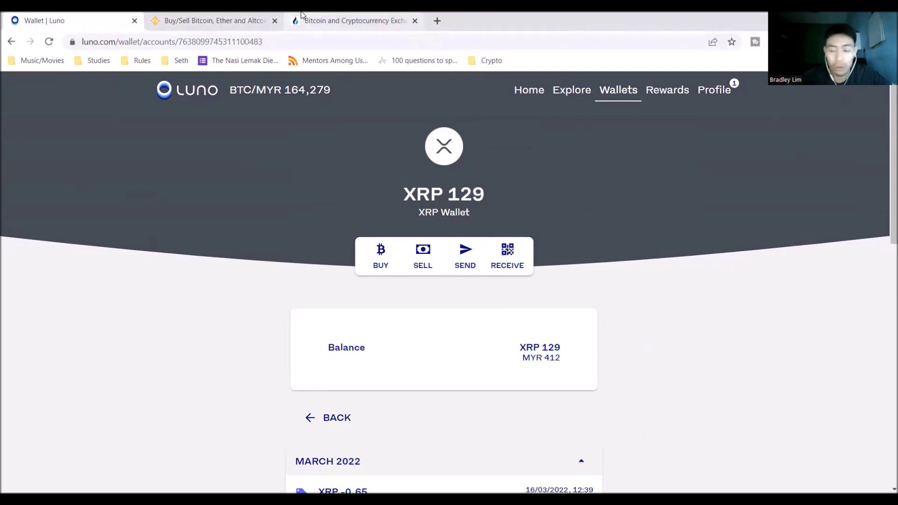
pyautogui.click(216, 17)
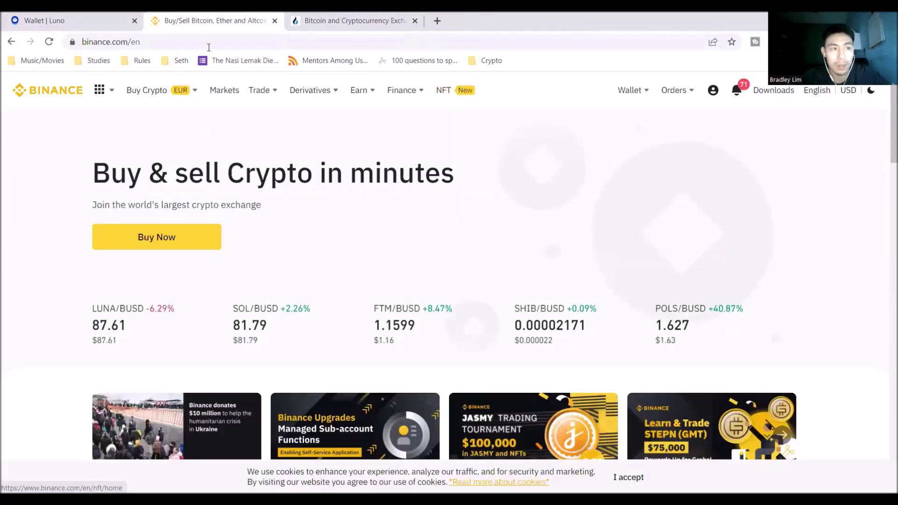
# Search for xrp in Binance's Fiat and Spot wallet balances
pyautogui.moveTo(638, 95)
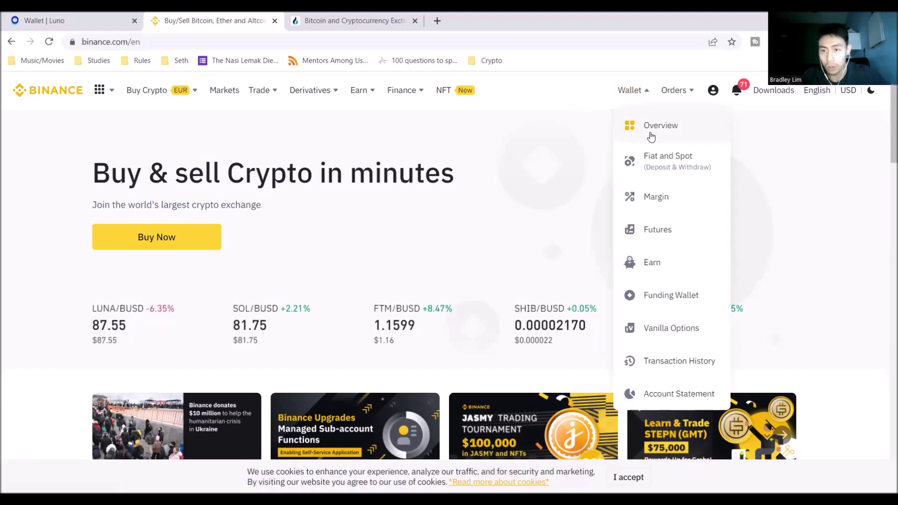
pyautogui.click(676, 162)
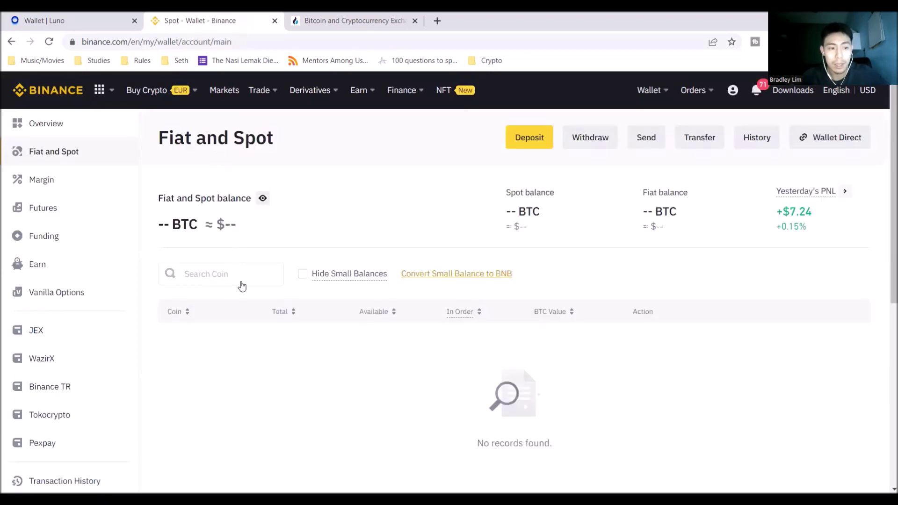
pyautogui.click(232, 275)
pyautogui.write('x')
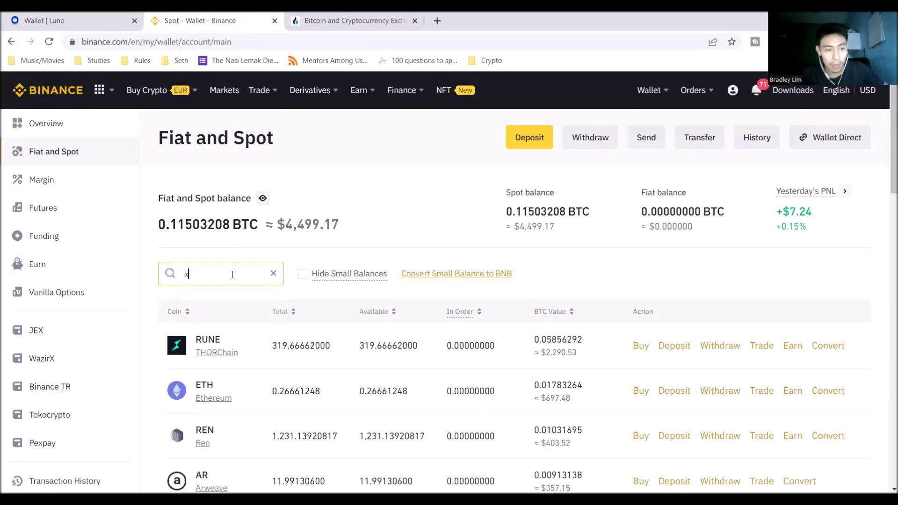
pyautogui.write('rp')
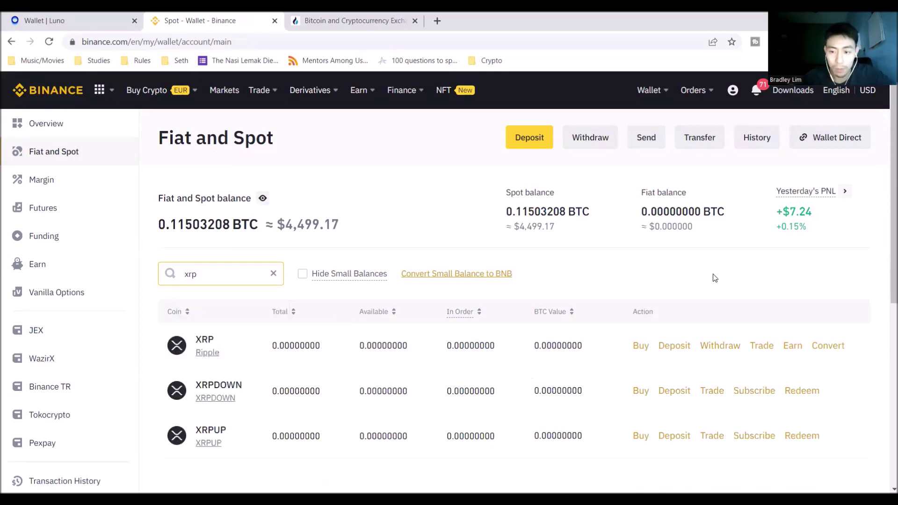
pyautogui.scroll(-3, 711, 279)
# Start an XRP deposit on Binance and select the XRP Ripple network
pyautogui.click(677, 196)
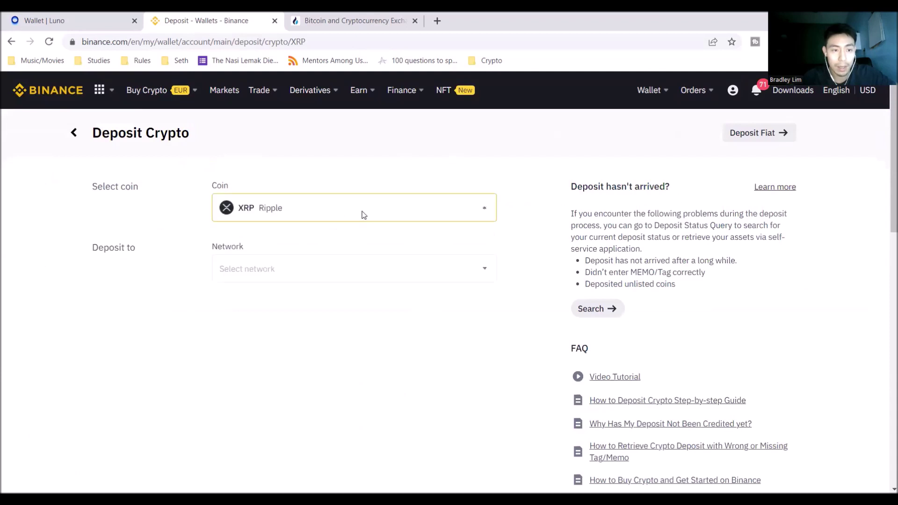
pyautogui.click(361, 215)
pyautogui.click(538, 169)
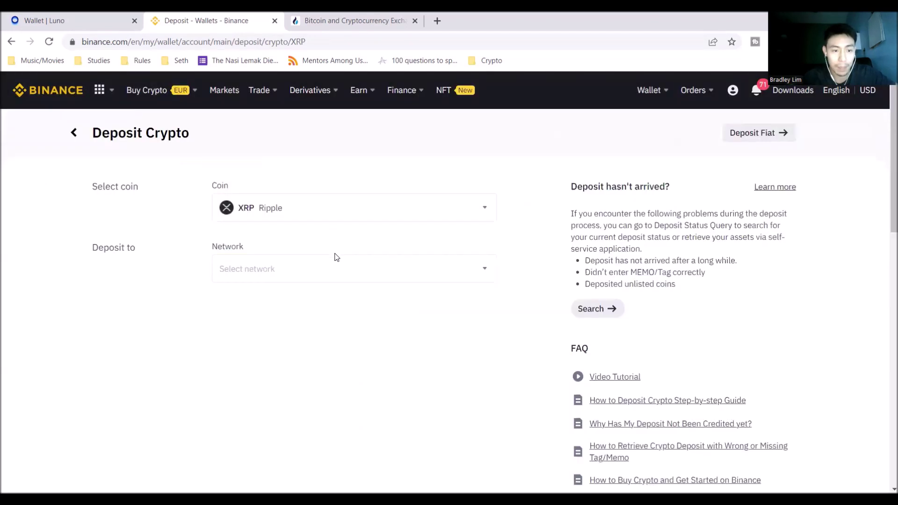
pyautogui.click(336, 274)
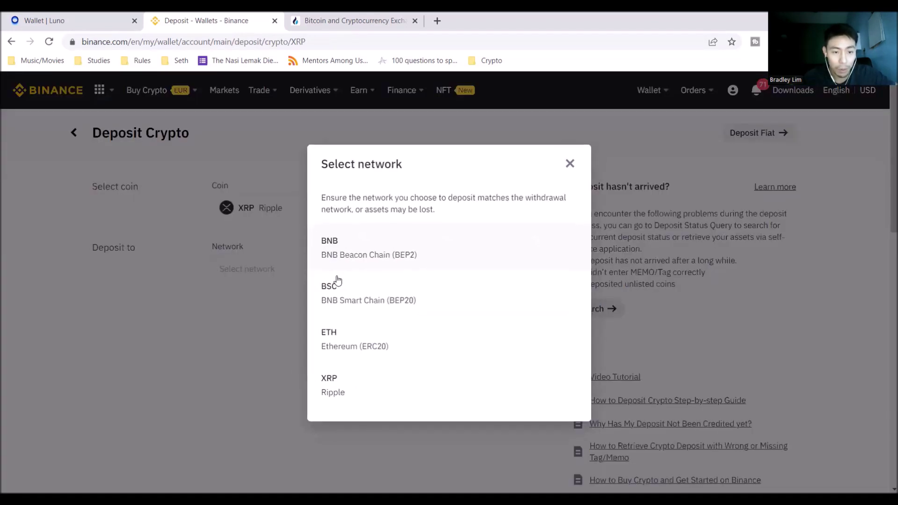
pyautogui.click(352, 397)
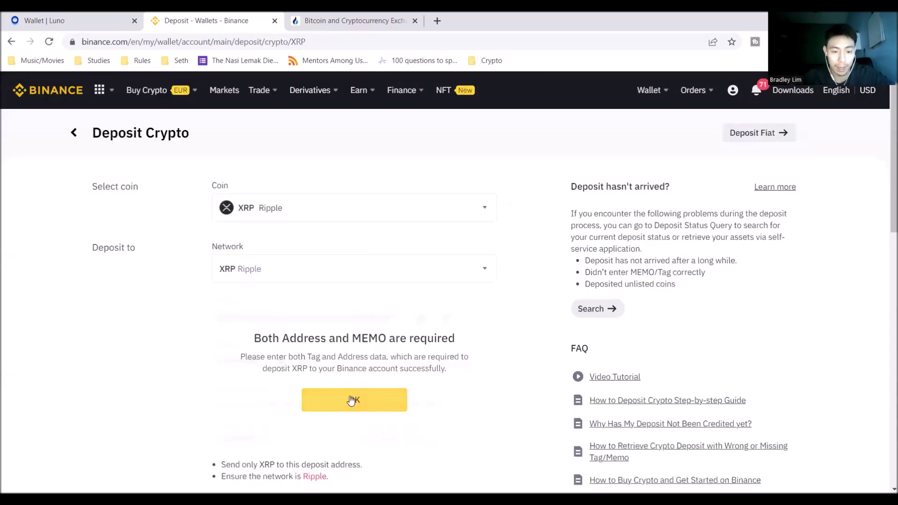
# Acknowledge the MEMO notice, copy Binance's XRP deposit address, and return to Luno's XRP wallet
pyautogui.scroll(-2, 412, 343)
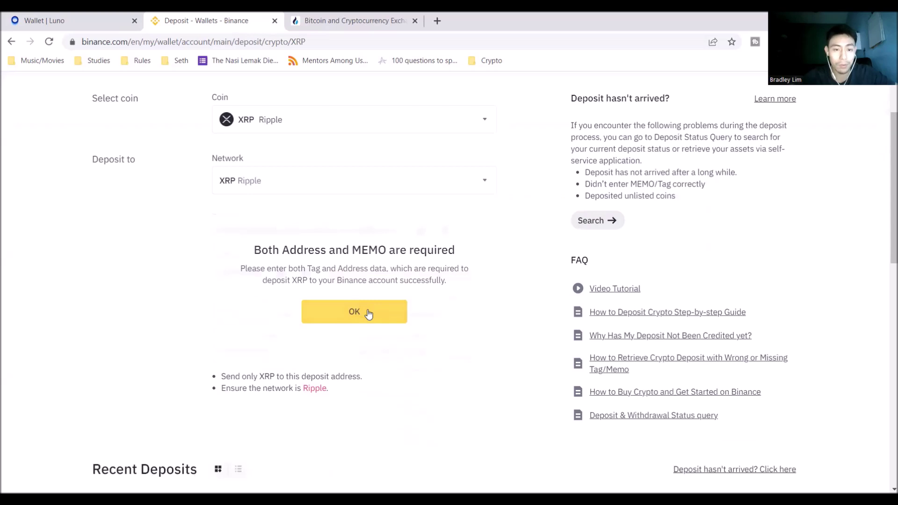
pyautogui.click(367, 313)
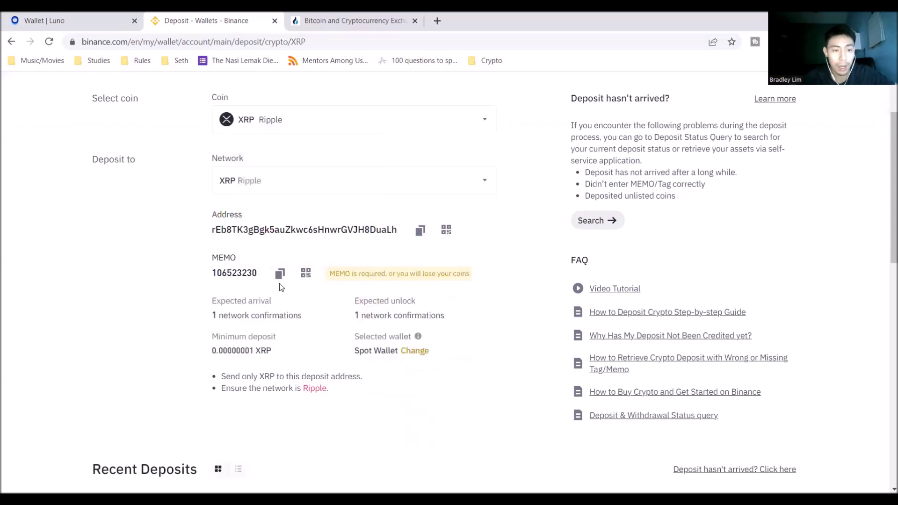
pyautogui.click(420, 230)
pyautogui.click(47, 20)
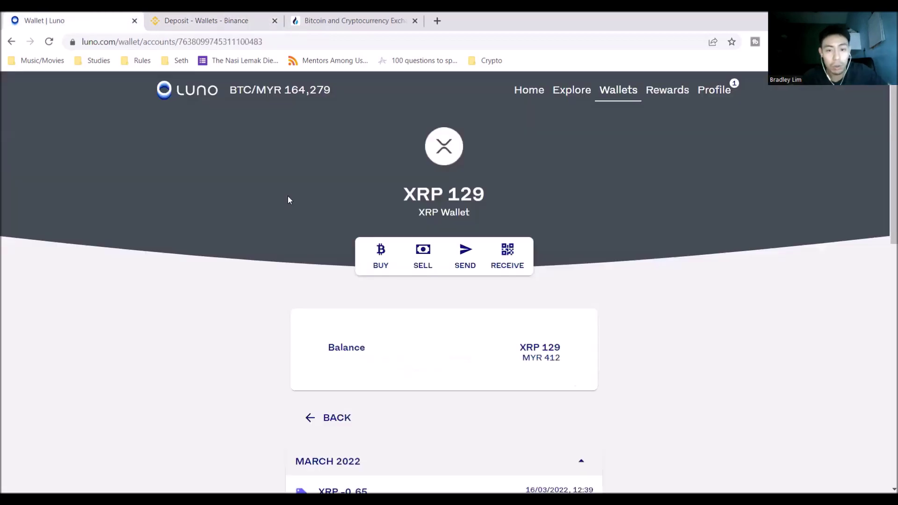
pyautogui.scroll(-4, 501, 341)
pyautogui.scroll(3, 501, 340)
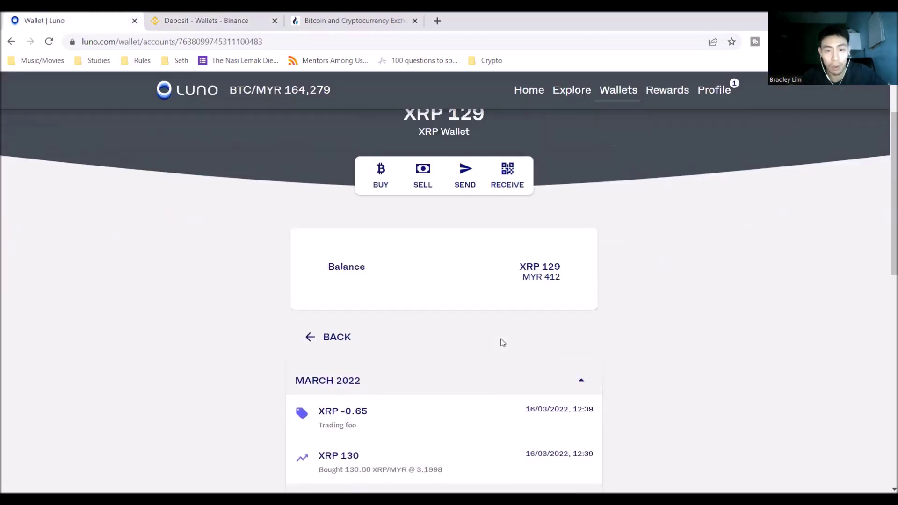
# Start a Luno XRP send using Binance's deposit address and its MEMO as the XRP tag
pyautogui.click(466, 201)
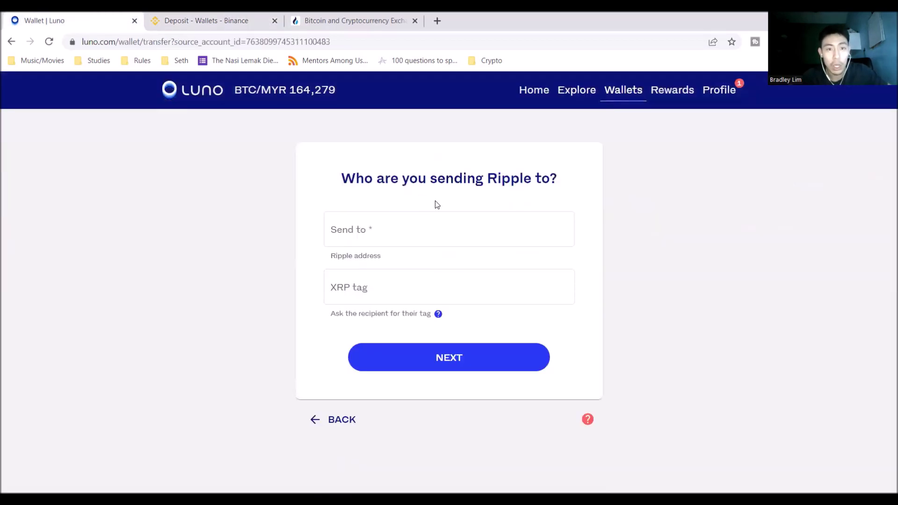
pyautogui.click(441, 228)
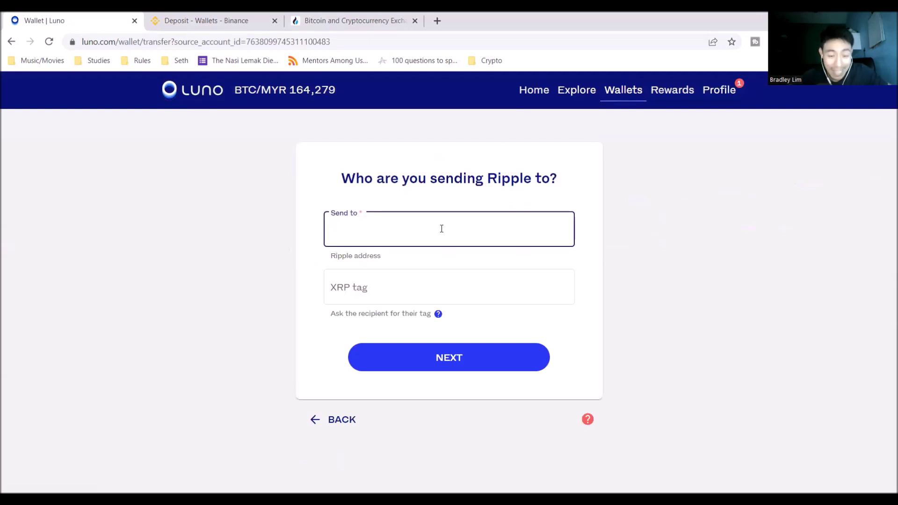
pyautogui.hotkey('ctrl', 'v')
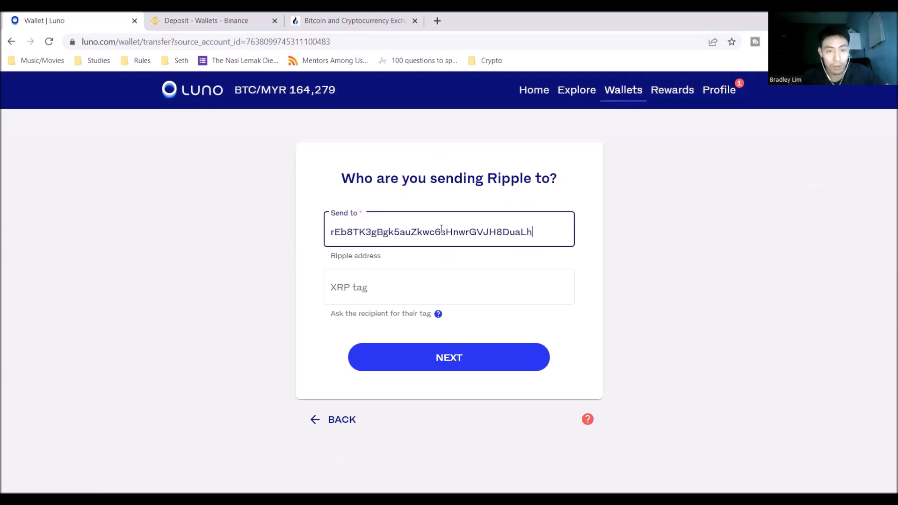
pyautogui.click(196, 17)
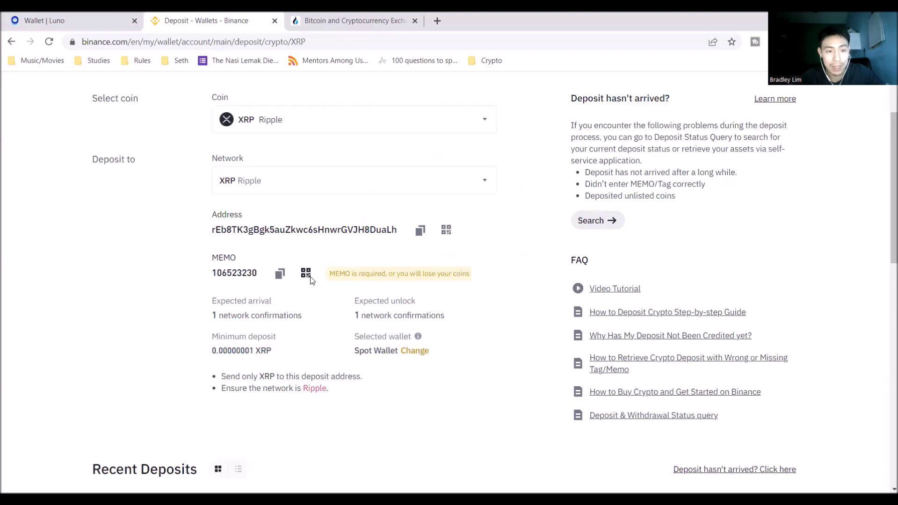
pyautogui.click(280, 273)
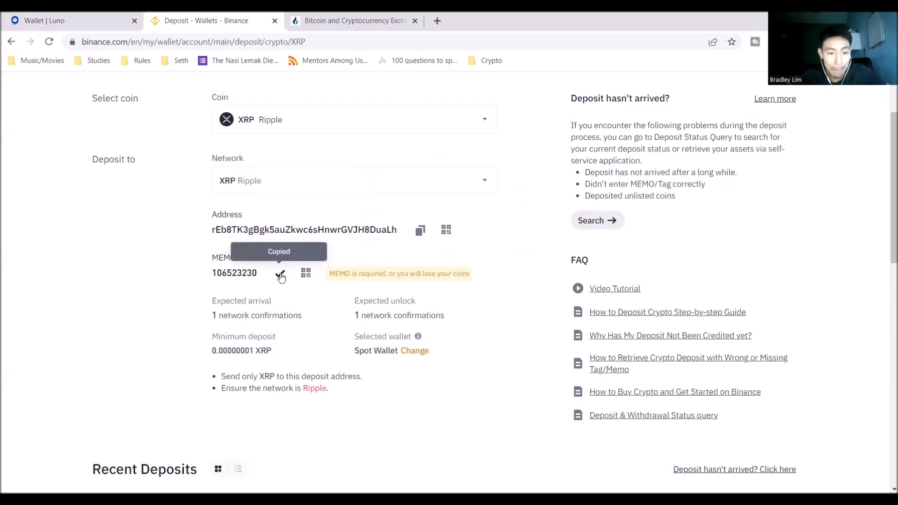
pyautogui.click(32, 16)
pyautogui.click(393, 290)
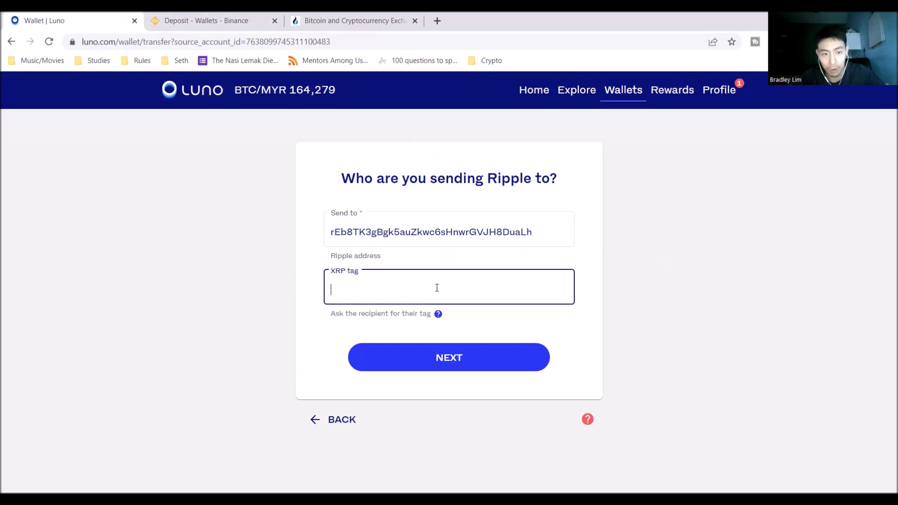
pyautogui.hotkey('ctrl', 'v')
# Cross-check the send details against Binance and continue to the amount step
pyautogui.click(204, 15)
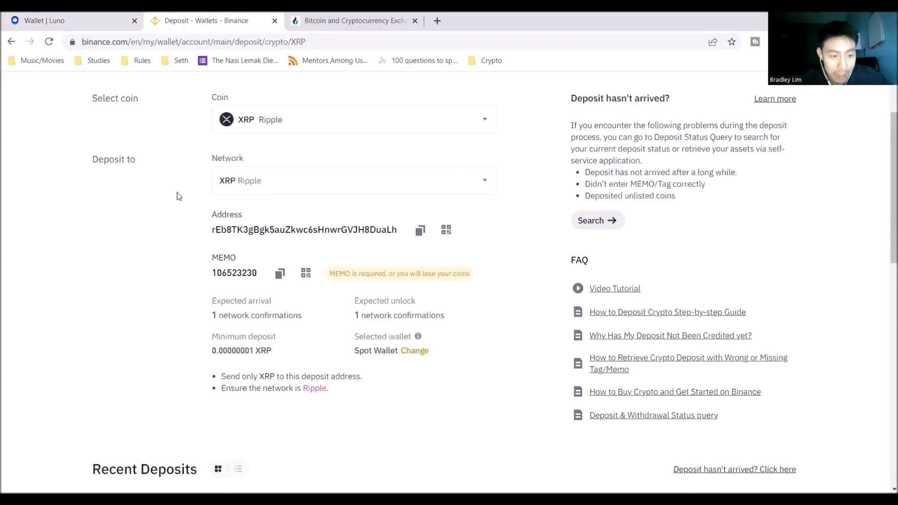
pyautogui.scroll(-5, 162, 211)
pyautogui.scroll(7, 162, 212)
pyautogui.scroll(-2, 163, 212)
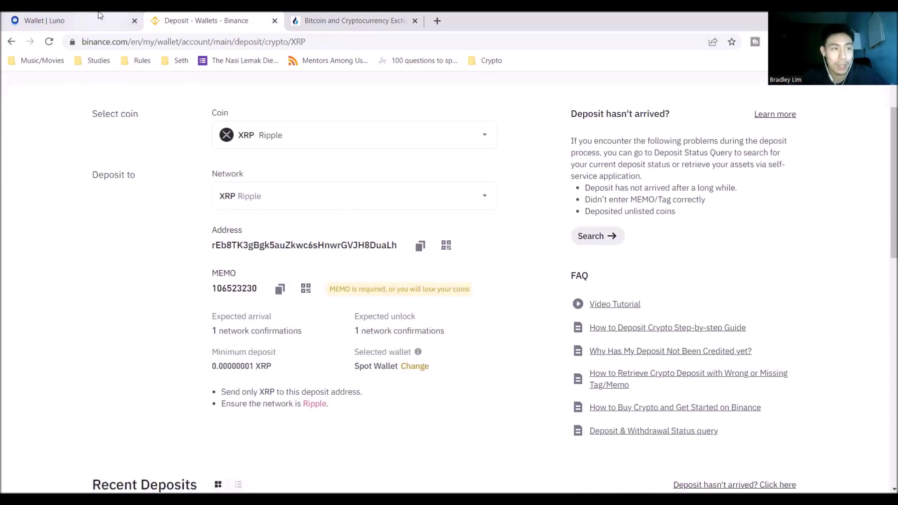
pyautogui.click(124, 16)
pyautogui.click(446, 369)
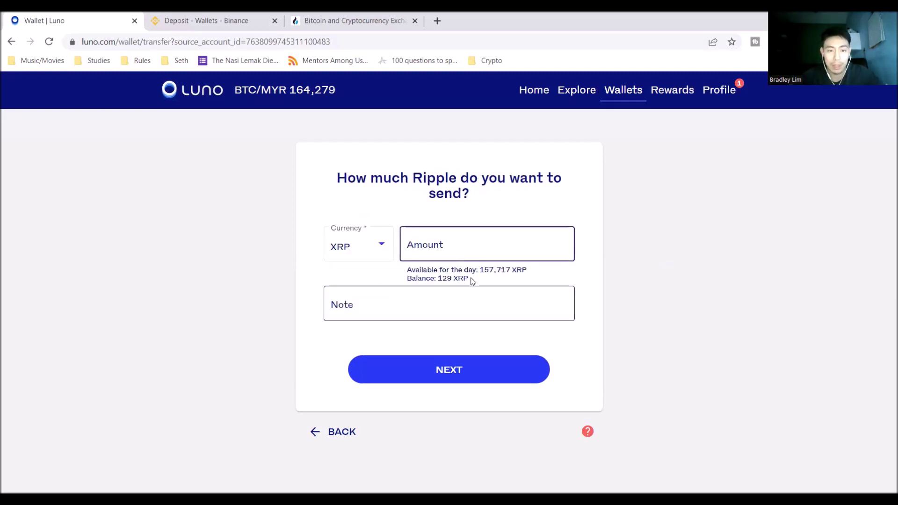
# Send XRP 129 to Binance and confirm the summary totalling XRP 129.0387 with fee
pyautogui.click(455, 244)
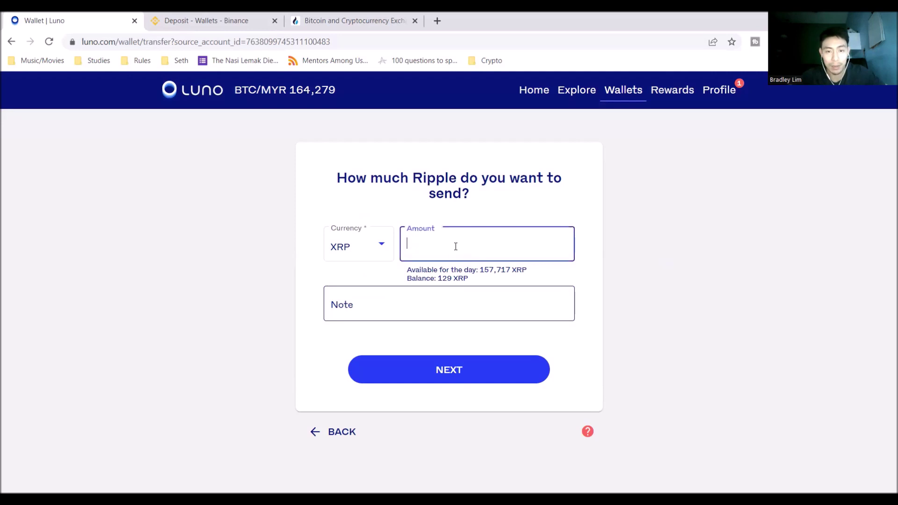
pyautogui.doubleClick(445, 279)
pyautogui.doubleClick(419, 278)
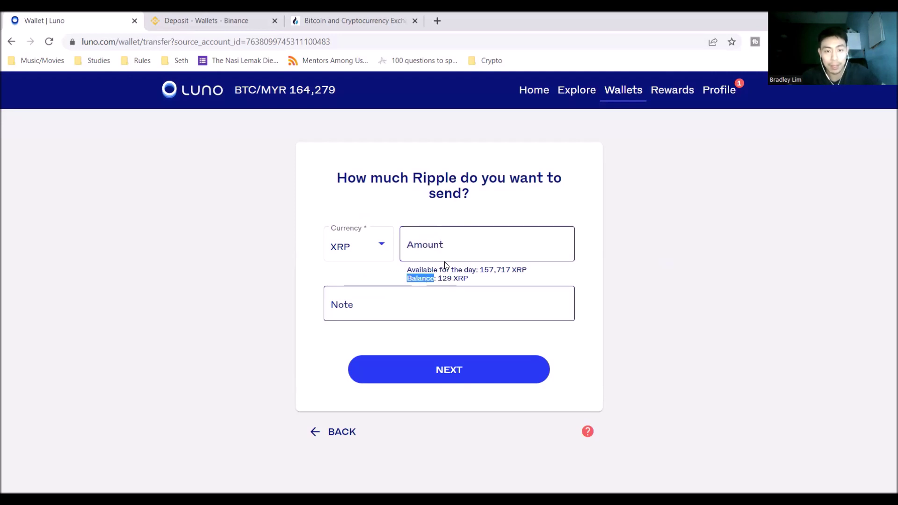
pyautogui.click(448, 240)
pyautogui.write('129')
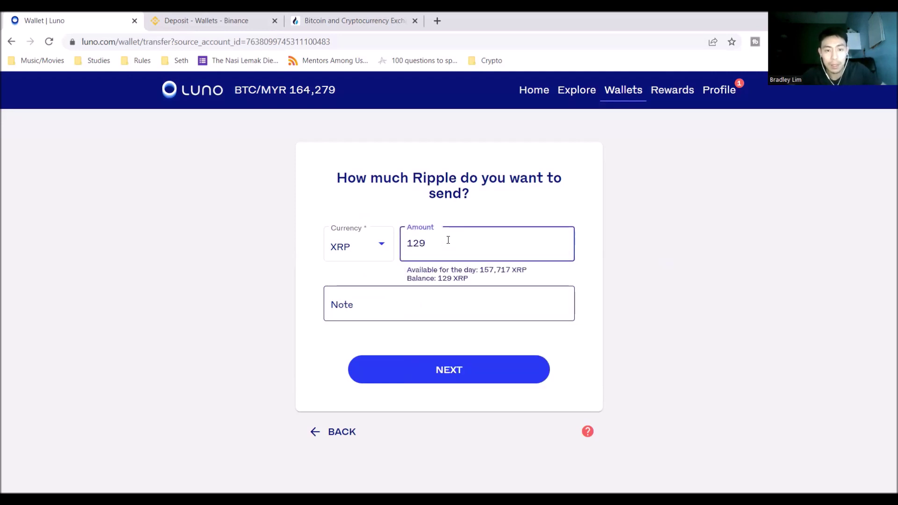
pyautogui.press('Return')
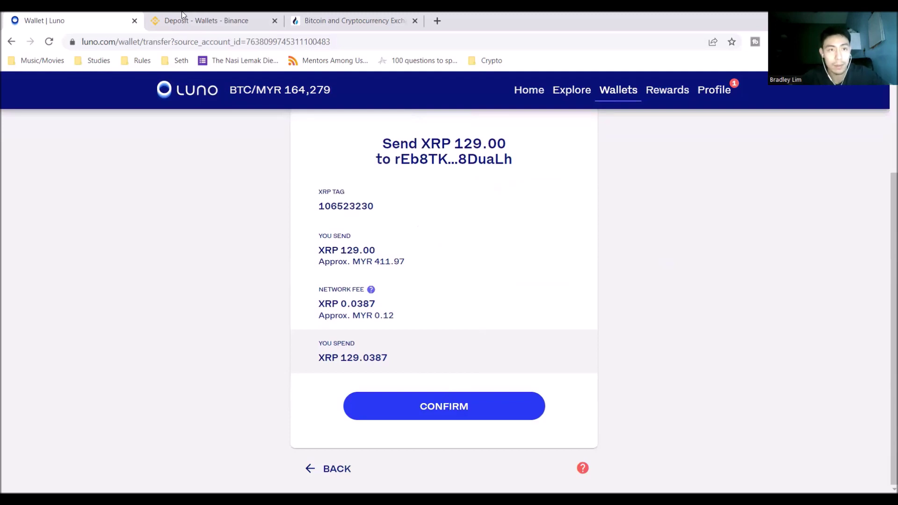
pyautogui.click(183, 15)
pyautogui.click(41, 17)
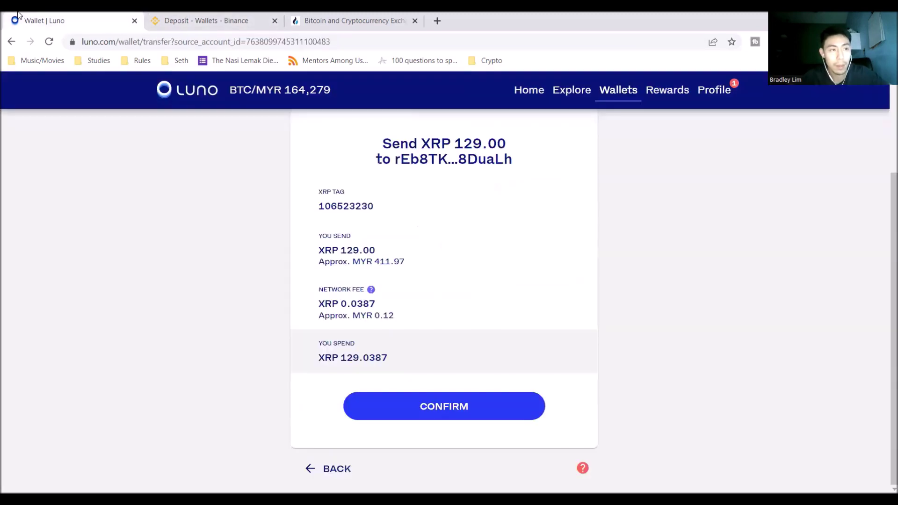
pyautogui.click(450, 405)
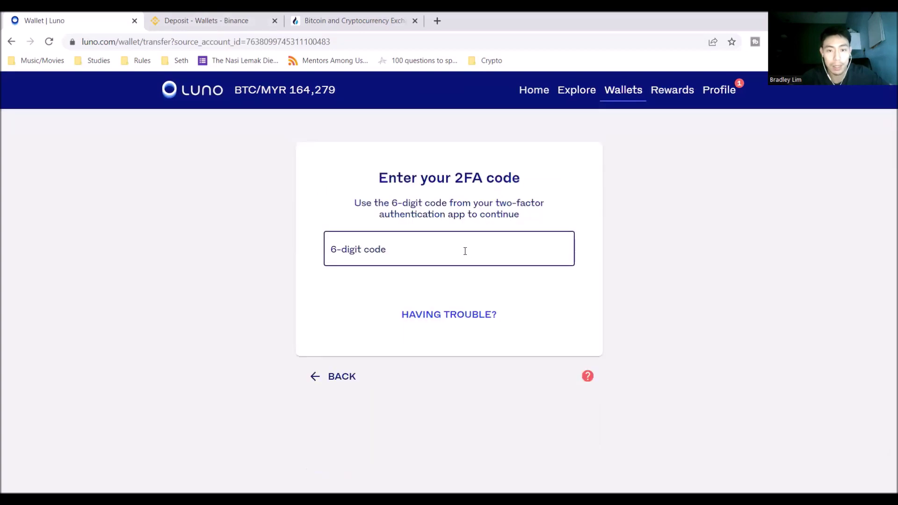
# Authorise the XRP send with the 2FA code and push prompt, then return to Wallets
pyautogui.click(466, 258)
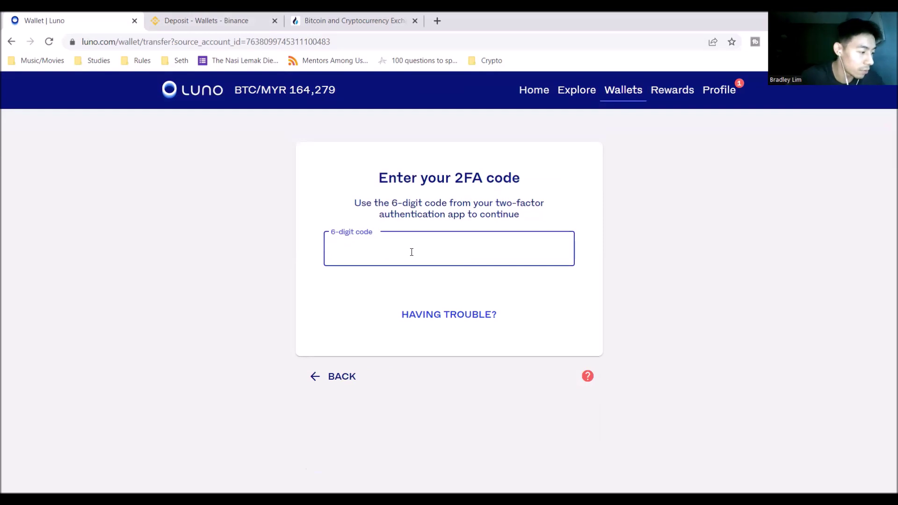
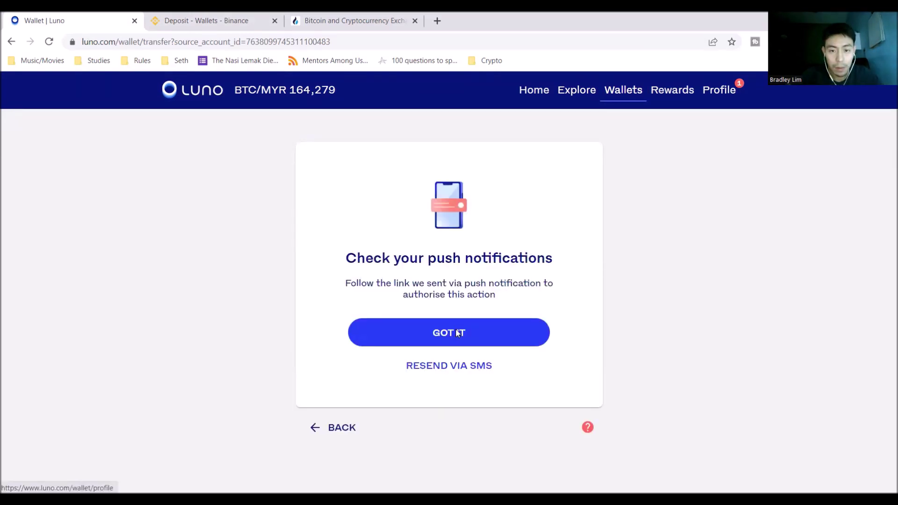
pyautogui.click(455, 332)
pyautogui.click(608, 90)
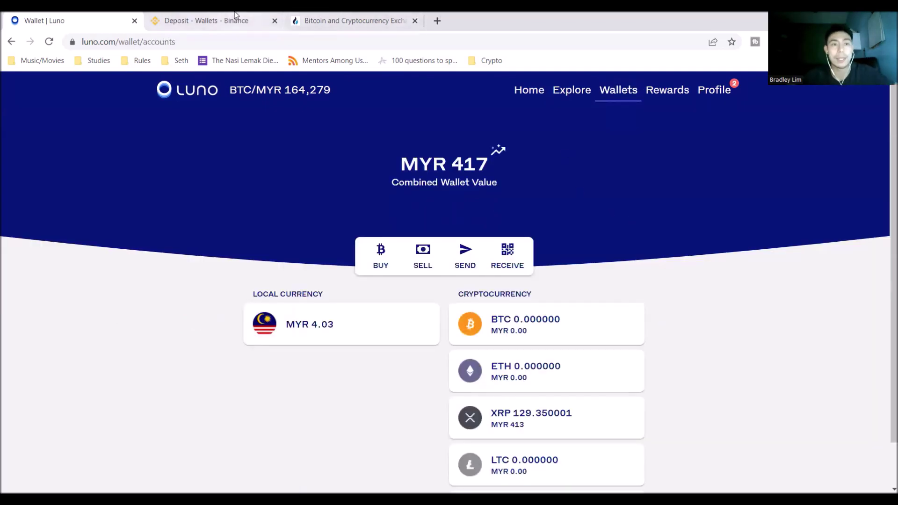
# Switch to the Binance tab to check it
pyautogui.click(215, 16)
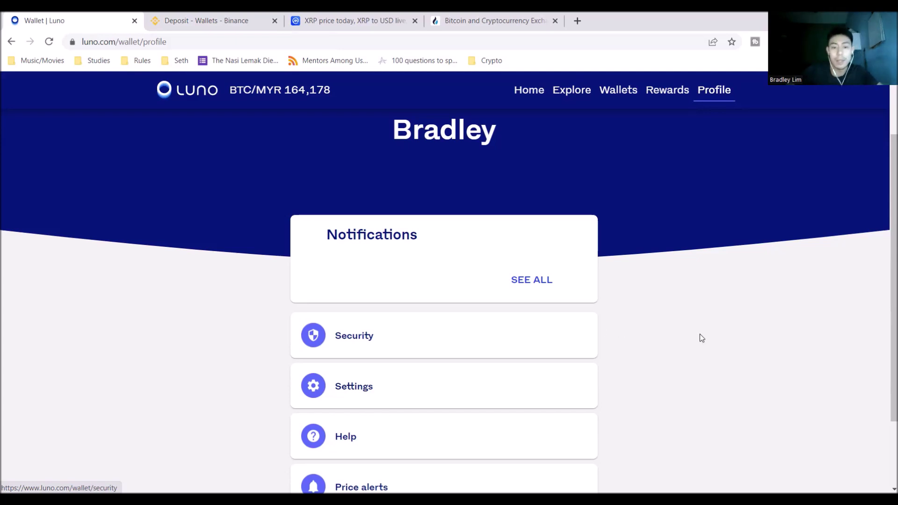
# Open the XRP wallet from Luno's wallets overview
pyautogui.scroll(-2, 699, 335)
pyautogui.scroll(4, 700, 335)
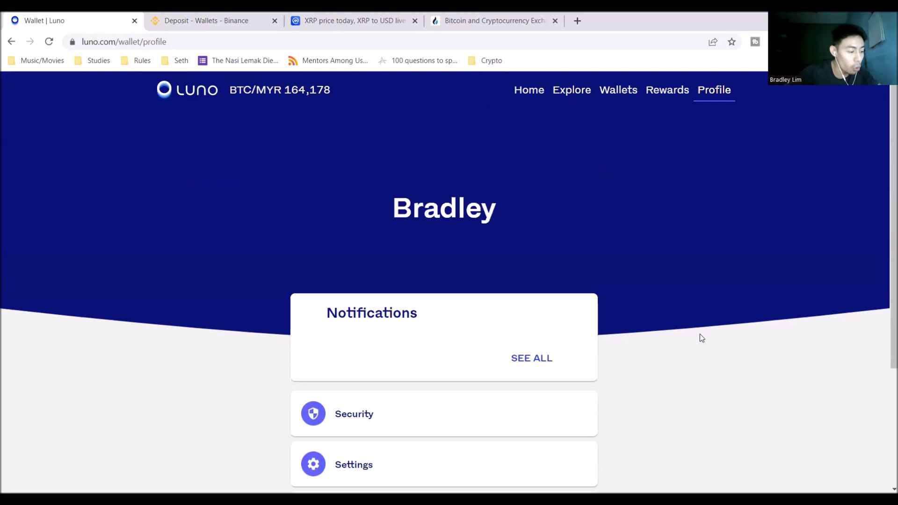
pyautogui.click(625, 95)
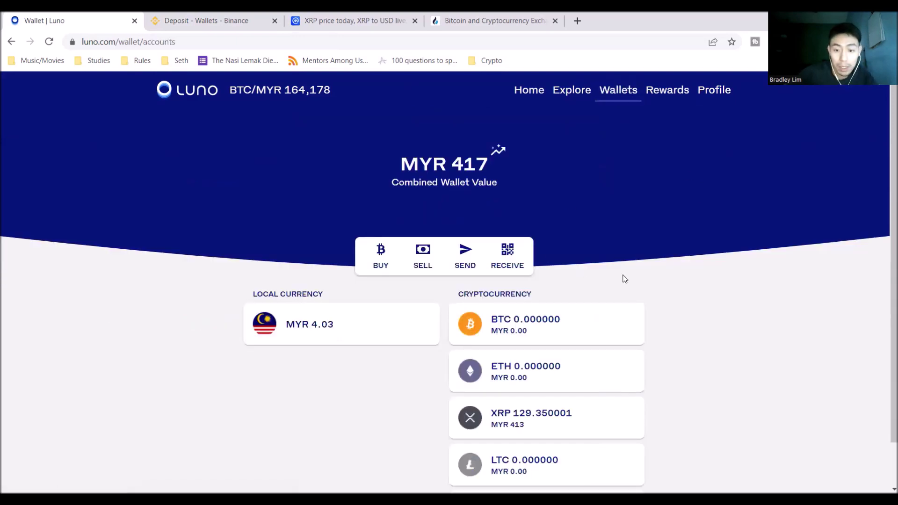
pyautogui.scroll(-1, 624, 279)
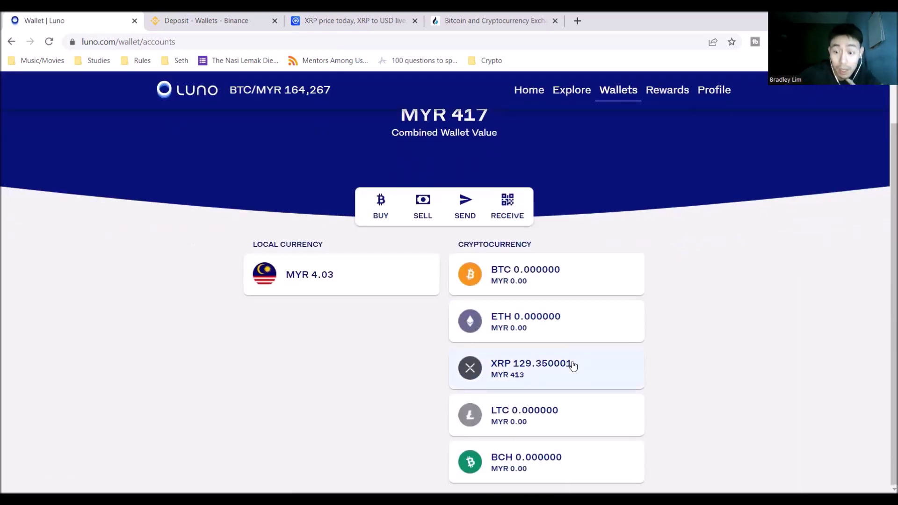
pyautogui.click(574, 367)
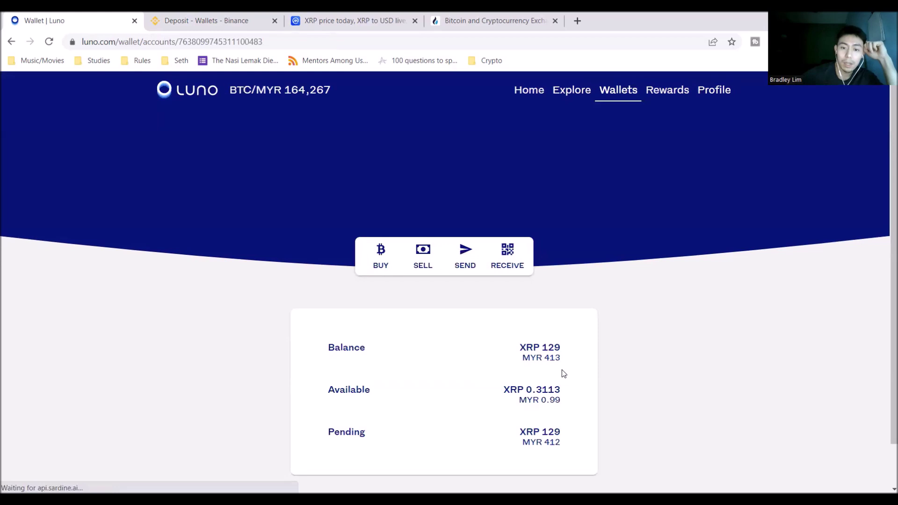
# Reload the XRP wallet until the 129 XRP send completes, leaving 0.3113 XRP
pyautogui.scroll(-5, 562, 371)
pyautogui.scroll(5, 562, 371)
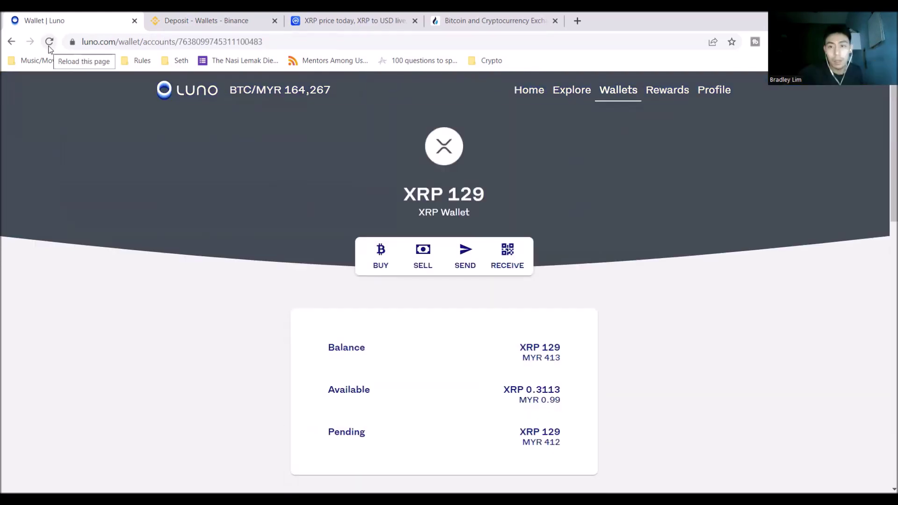
pyautogui.scroll(-5, 548, 204)
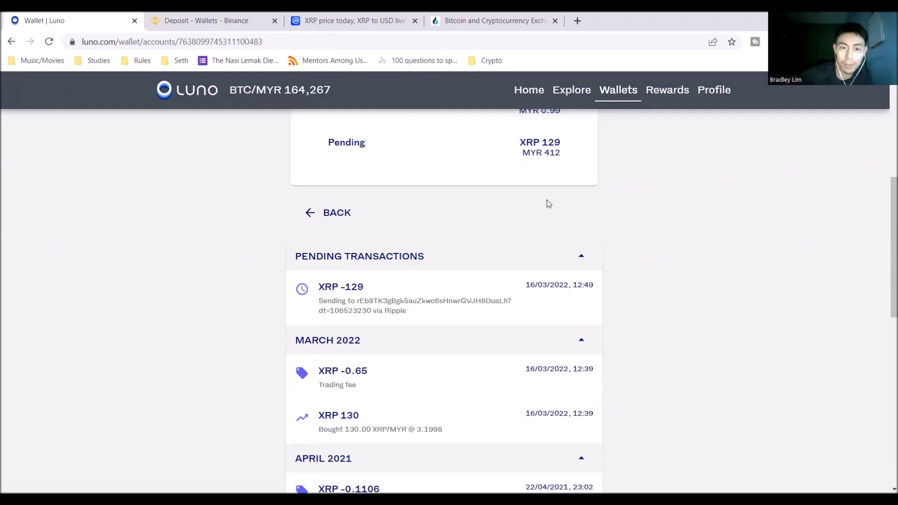
pyautogui.scroll(5, 548, 204)
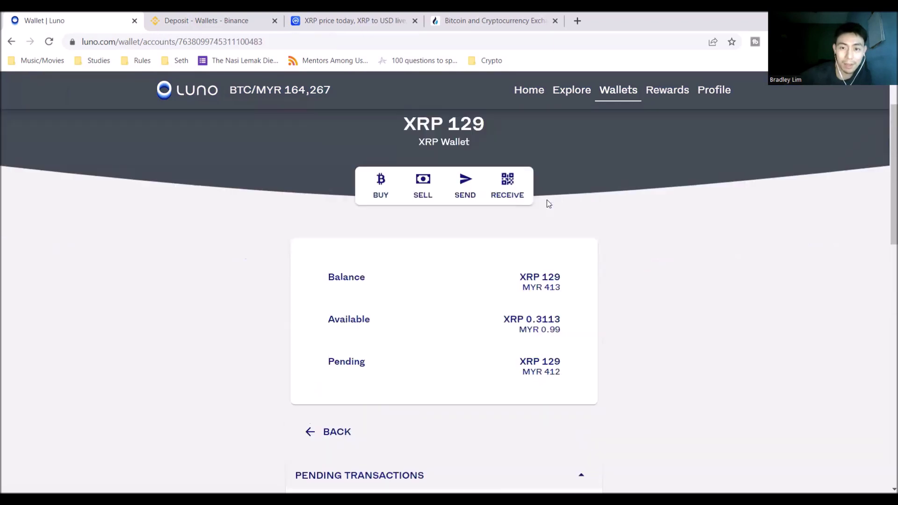
pyautogui.click(49, 42)
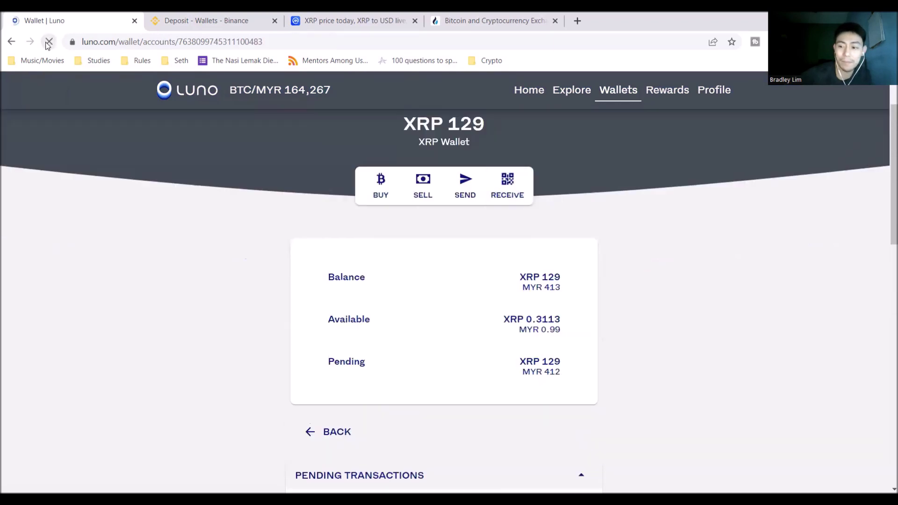
pyautogui.scroll(-3, 417, 200)
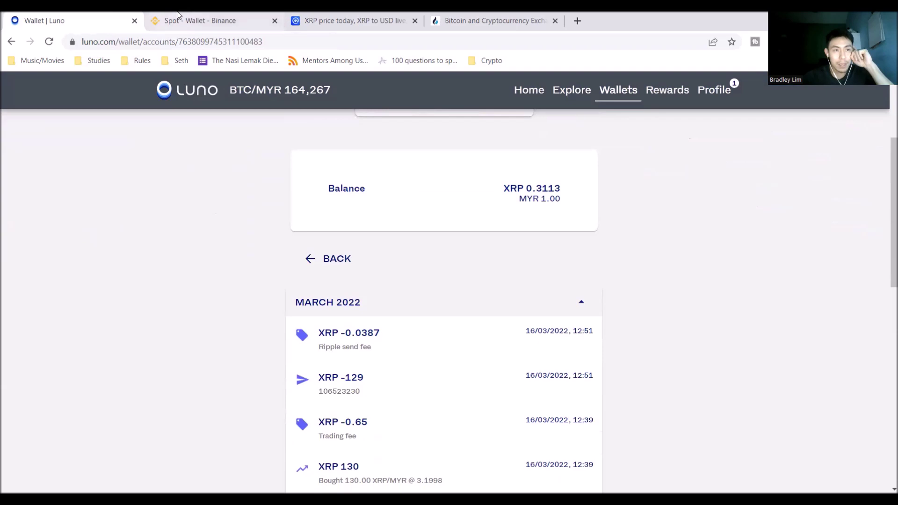
pyautogui.click(196, 20)
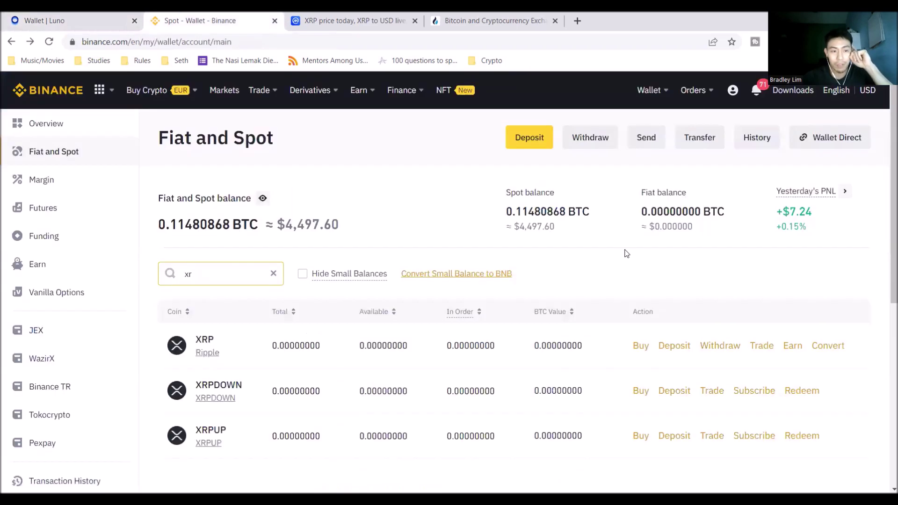
# Check Binance's XRP deposit page against Luno, then return to the Fiat and Spot wallet
pyautogui.click(675, 346)
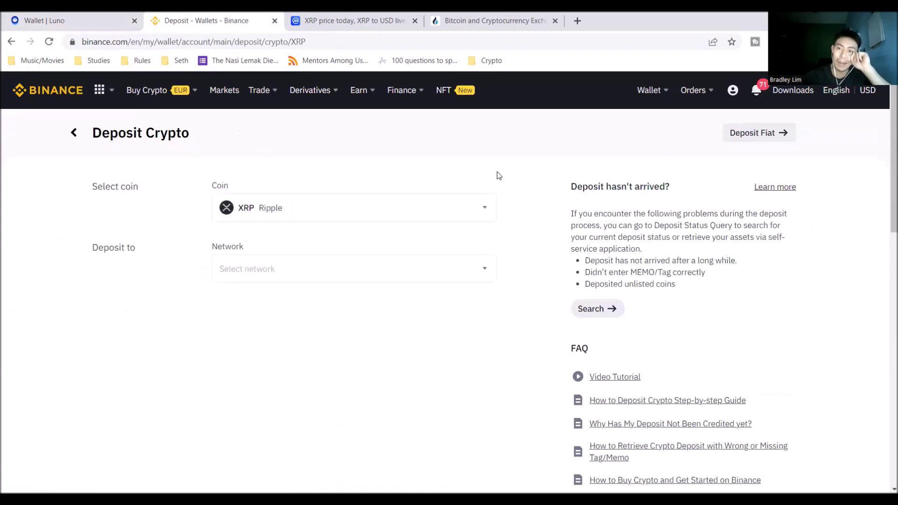
pyautogui.click(56, 15)
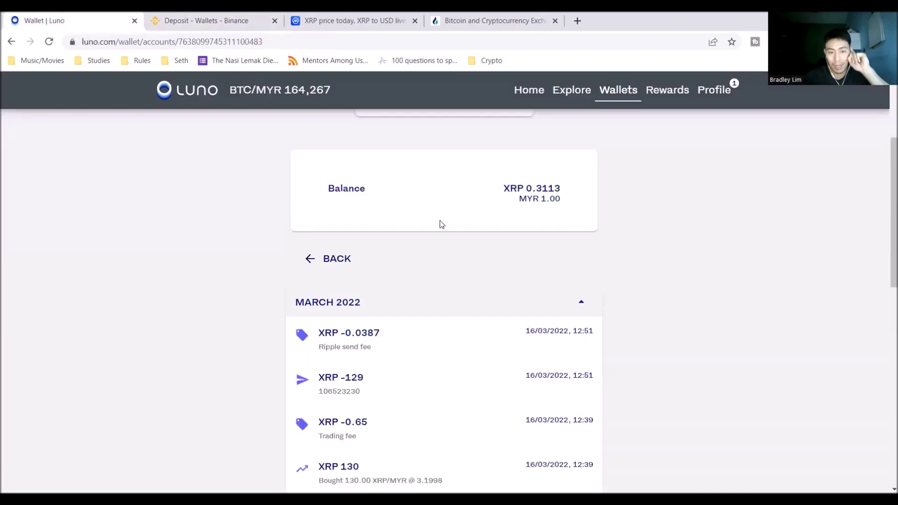
pyautogui.click(154, 15)
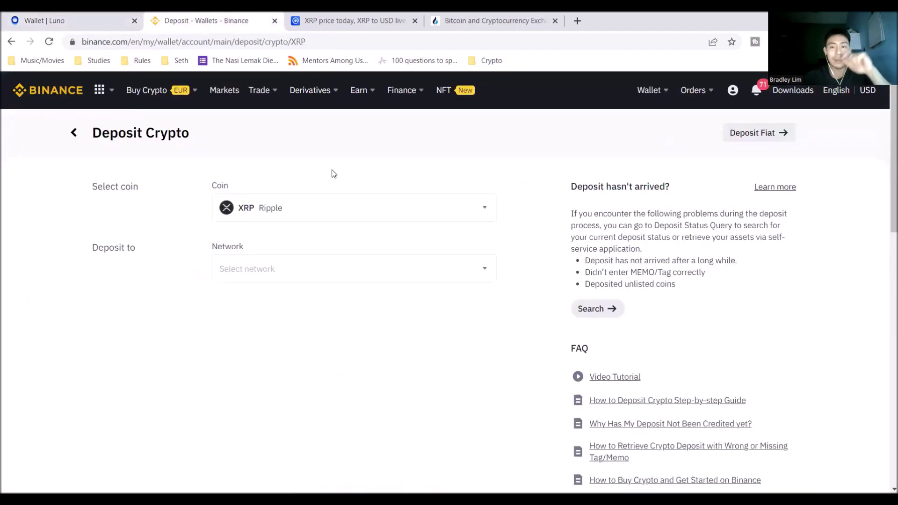
pyautogui.click(72, 134)
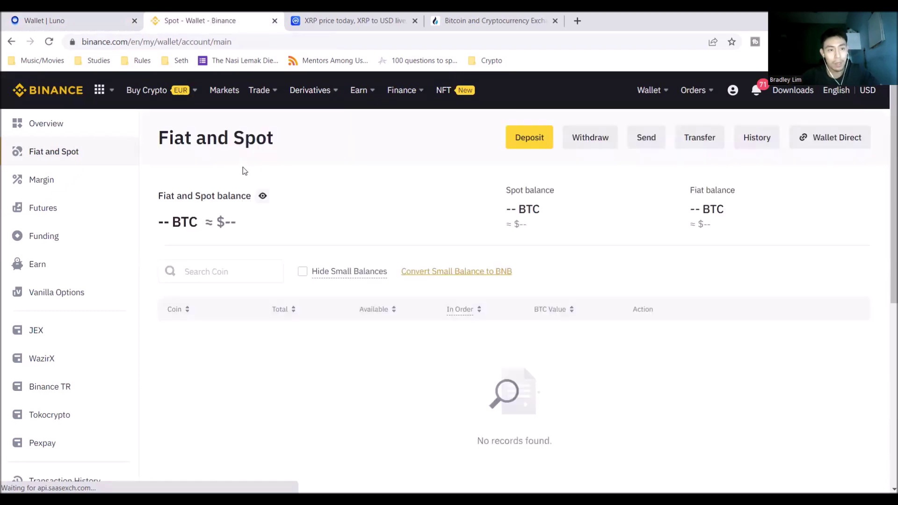
pyautogui.click(238, 268)
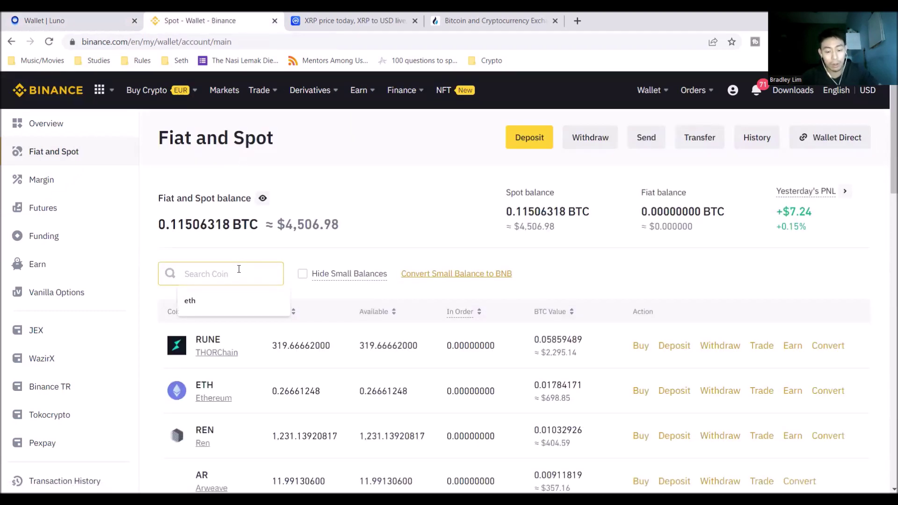
# Filter Binance's spot wallet to xrp, showing the 129 XRP deposit
pyautogui.write('xrp')
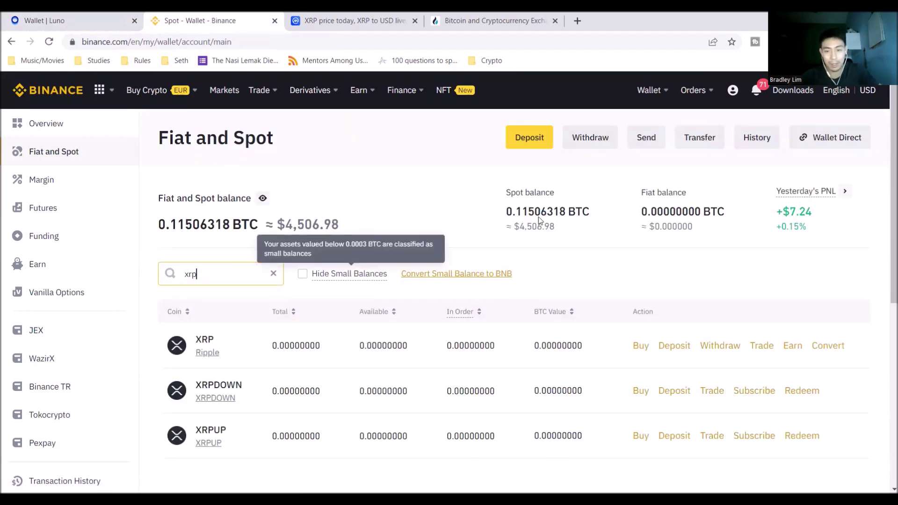
pyautogui.scroll(-1, 514, 220)
pyautogui.scroll(1, 551, 342)
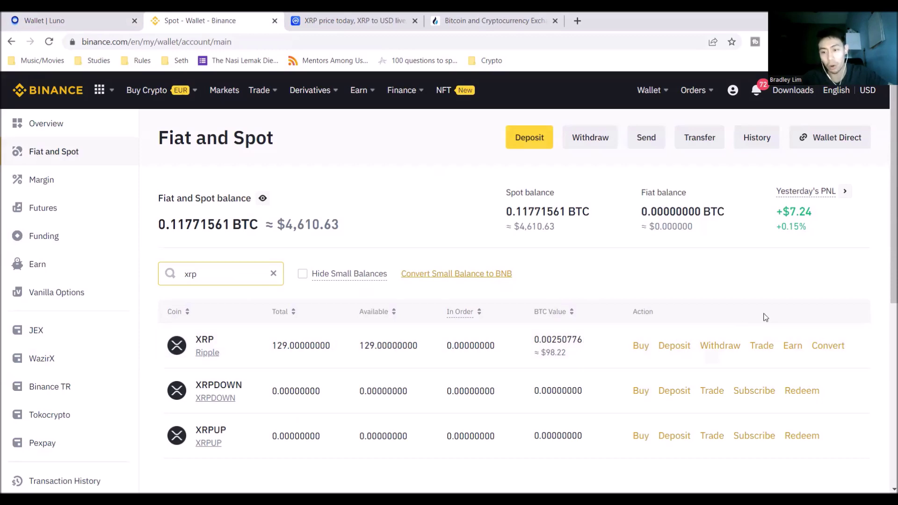
pyautogui.scroll(-5, 765, 317)
pyautogui.scroll(4, 763, 312)
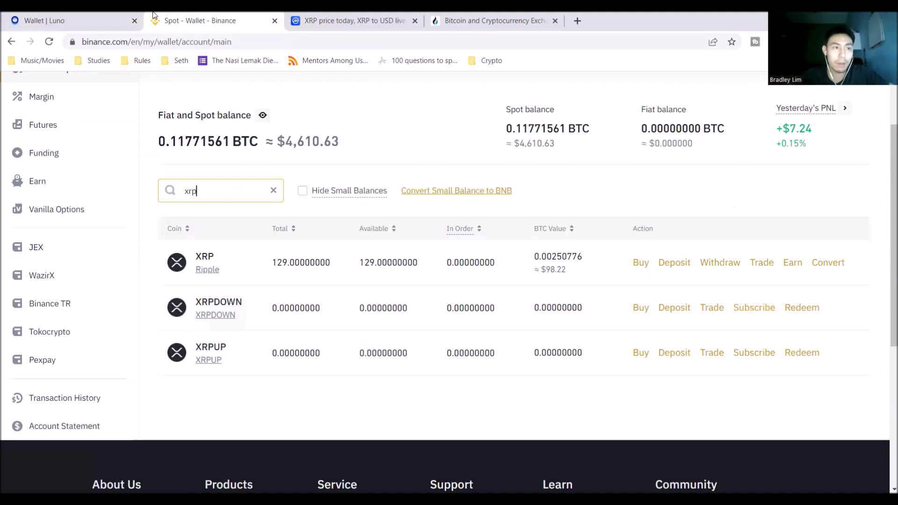
# Compare with Luno's wallets overview, then list Binance's XRP trading pairs
pyautogui.click(92, 18)
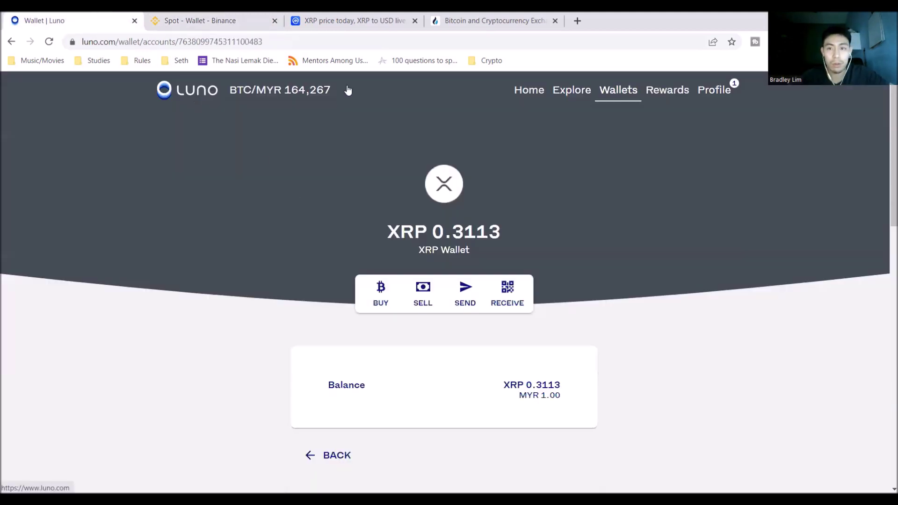
pyautogui.click(613, 96)
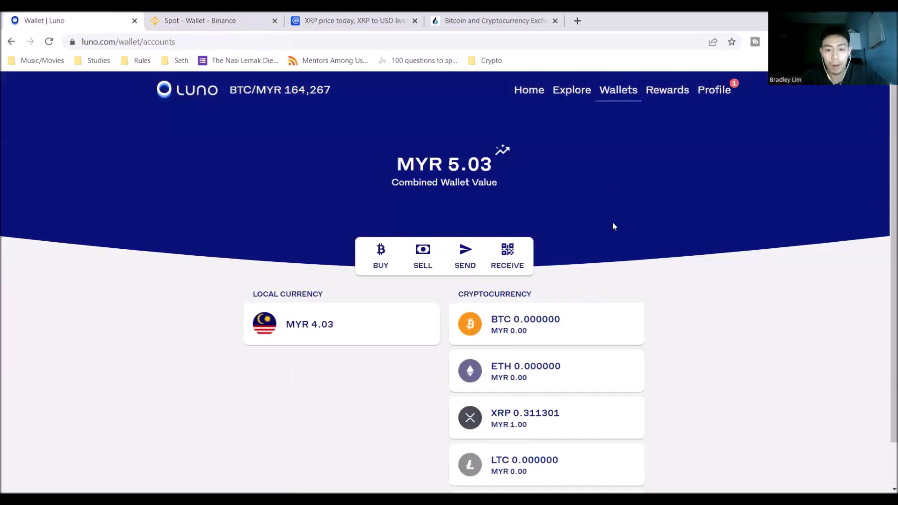
pyautogui.scroll(-1, 613, 222)
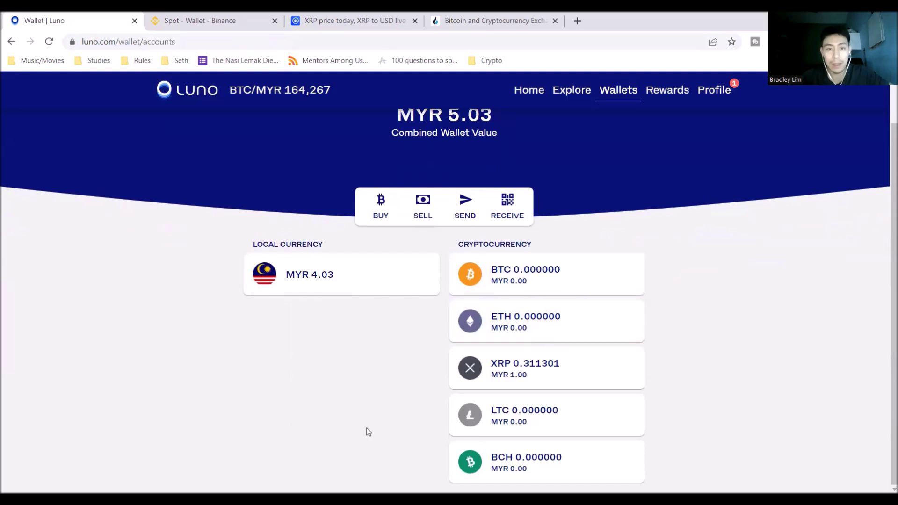
pyautogui.click(191, 17)
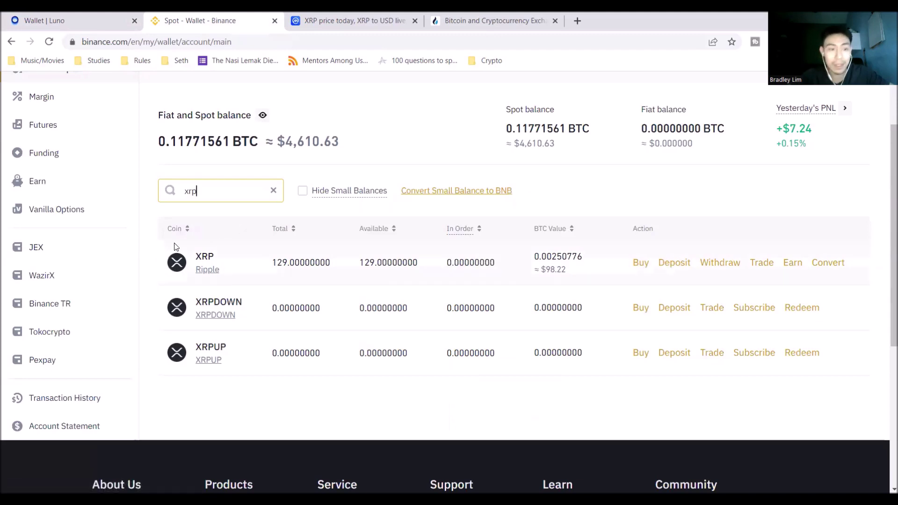
pyautogui.click(753, 262)
# Open the XRP/USDT trading page and dismiss the welcome video and tutorial tips
pyautogui.scroll(-2, 886, 273)
pyautogui.scroll(1, 886, 274)
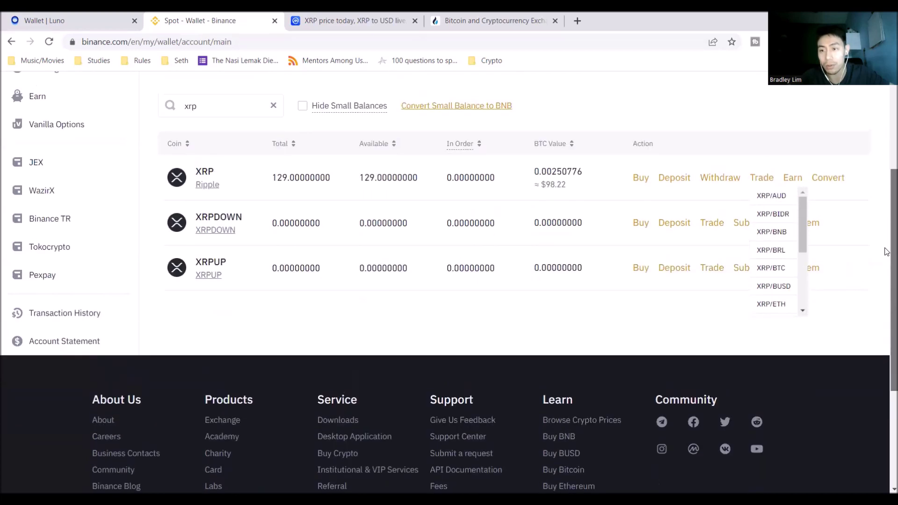
pyautogui.scroll(-3, 776, 256)
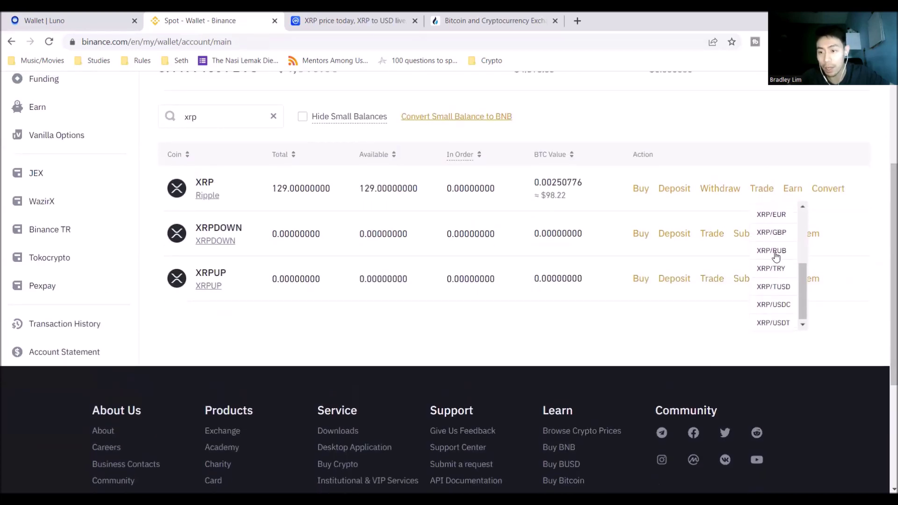
pyautogui.click(773, 325)
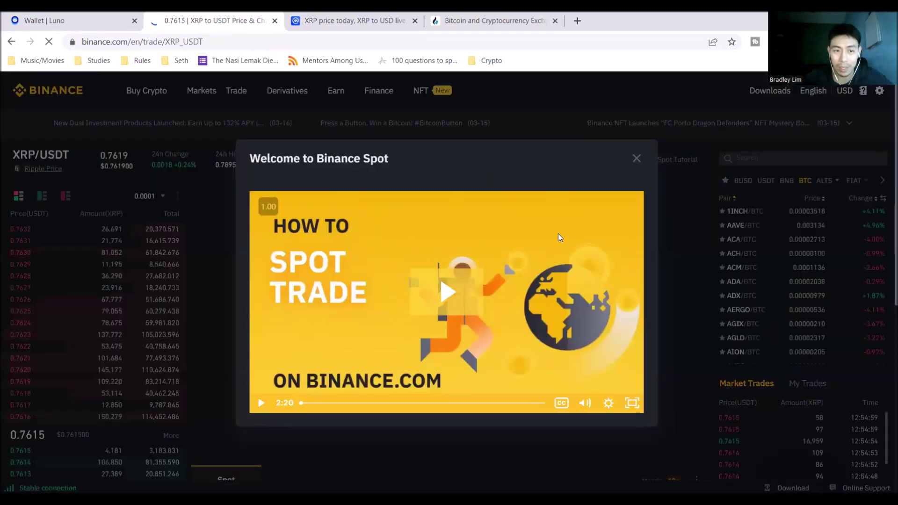
pyautogui.click(636, 159)
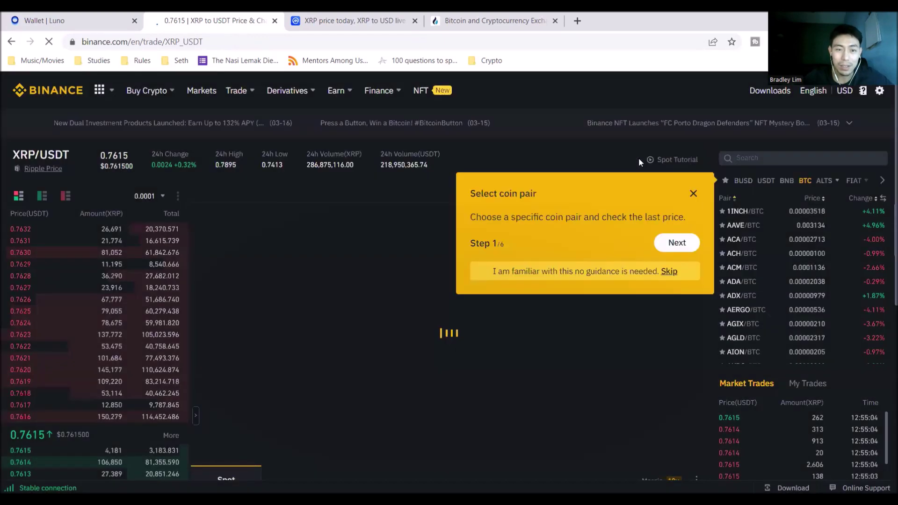
pyautogui.click(679, 241)
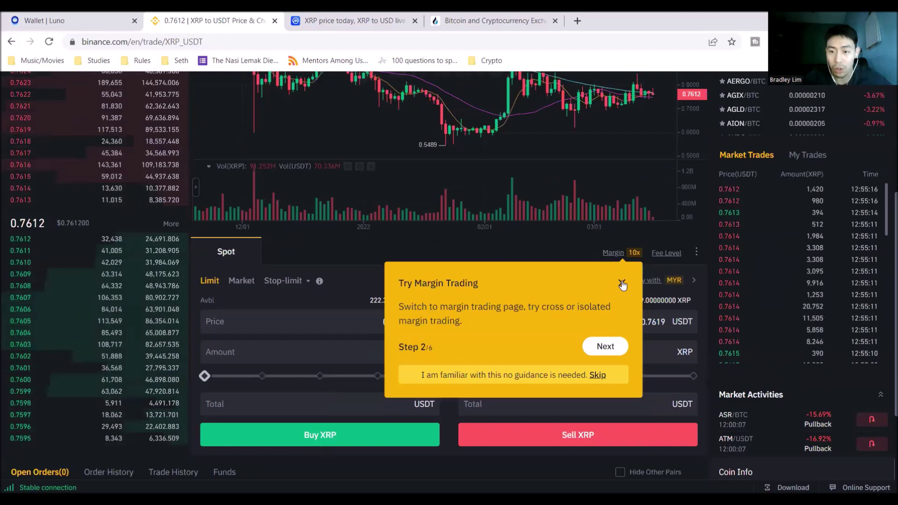
pyautogui.click(622, 283)
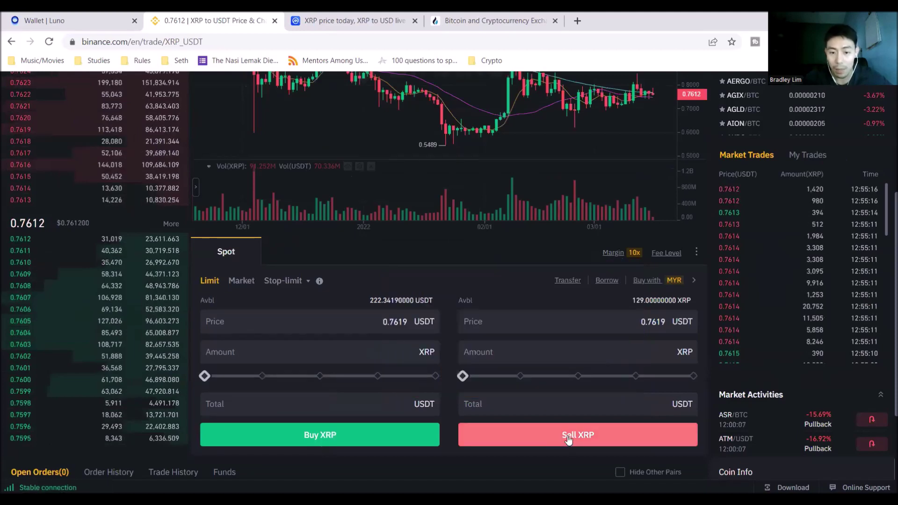
# Place a limit sell of 129 XRP at 0.7619 USDT, totalling 98.2851 USDT
pyautogui.click(603, 433)
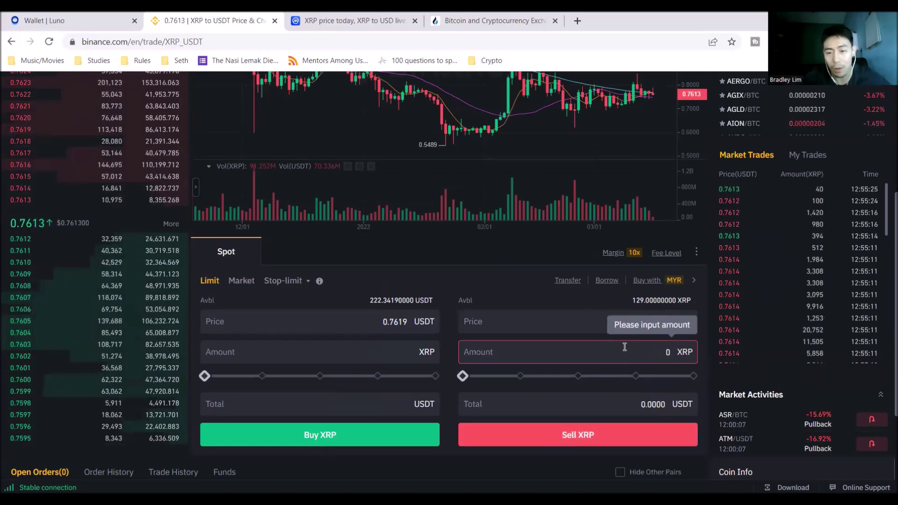
pyautogui.write('129')
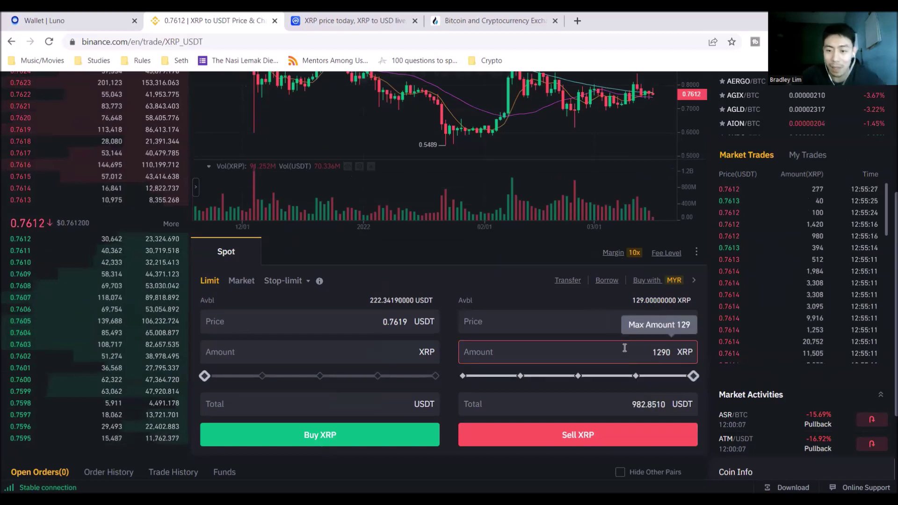
pyautogui.press('Delete')
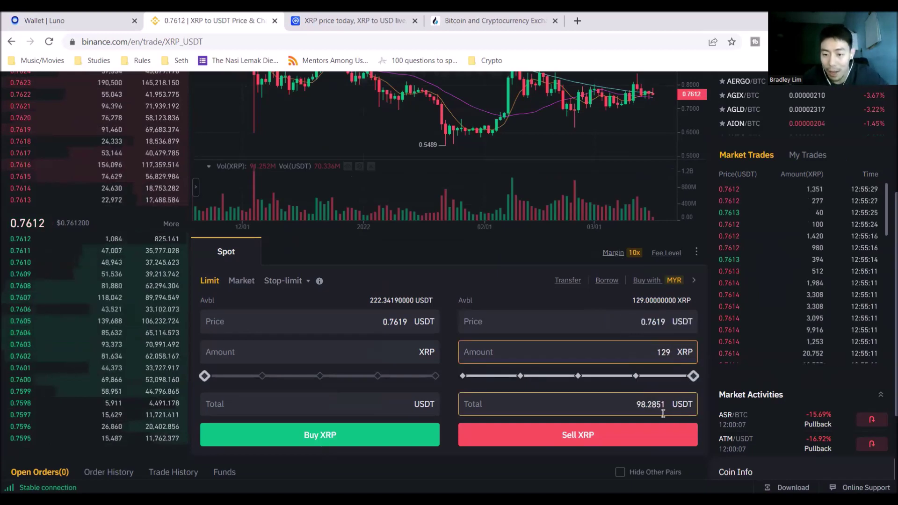
pyautogui.click(639, 405)
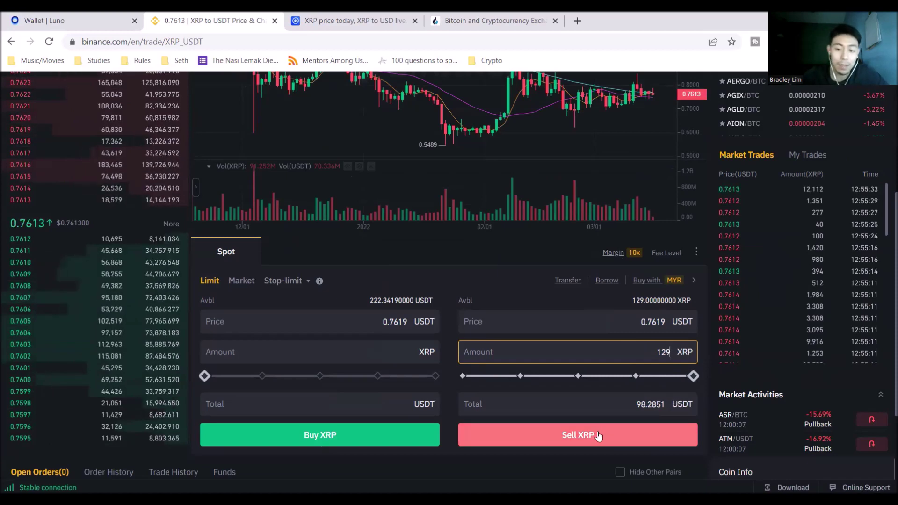
pyautogui.click(598, 435)
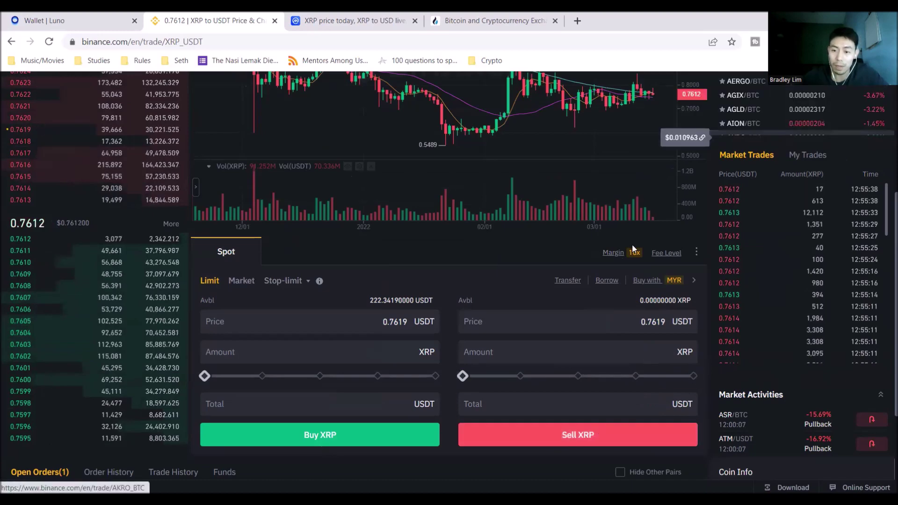
pyautogui.scroll(5, 632, 248)
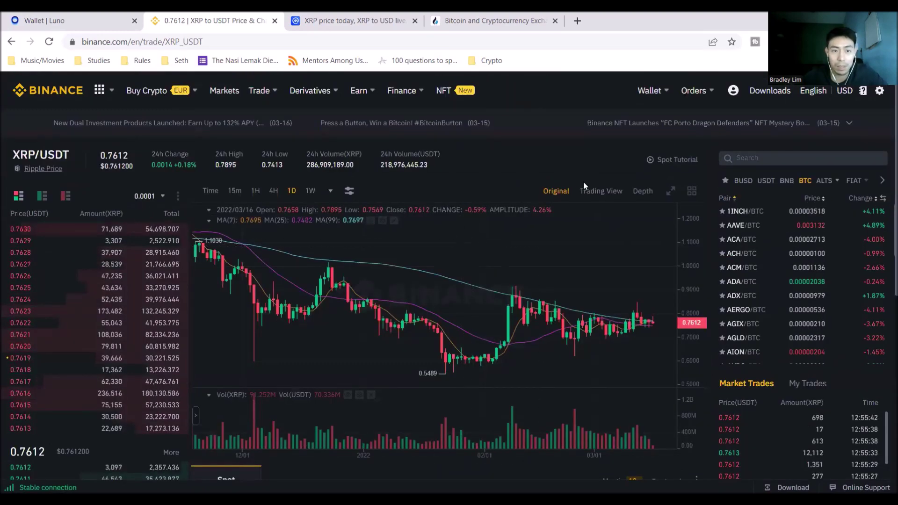
# Cancel the open 0.7619 USDT sell order
pyautogui.scroll(-8, 681, 327)
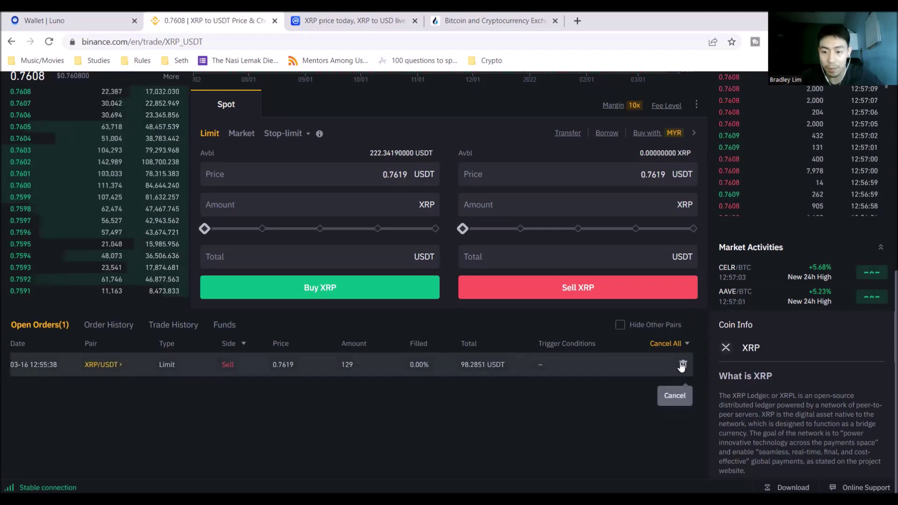
pyautogui.click(682, 364)
pyautogui.scroll(5, 697, 257)
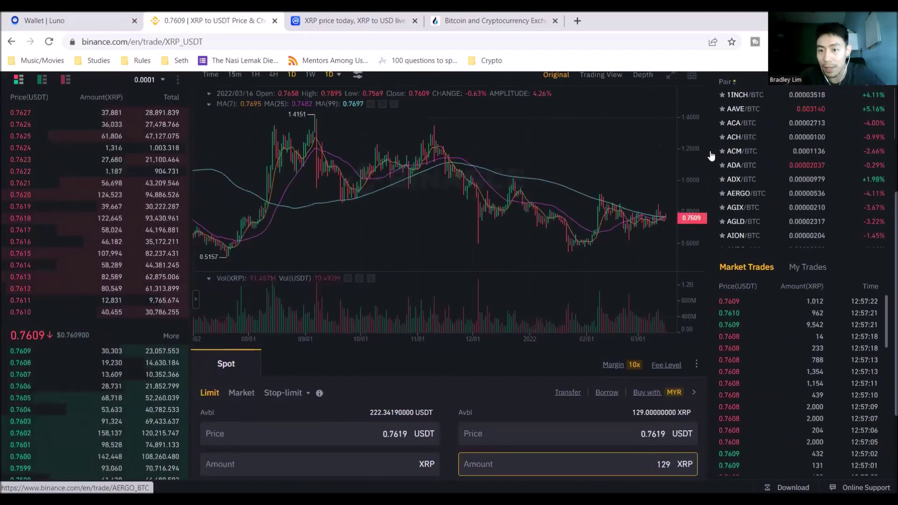
pyautogui.scroll(2, 711, 155)
pyautogui.scroll(-3, 710, 151)
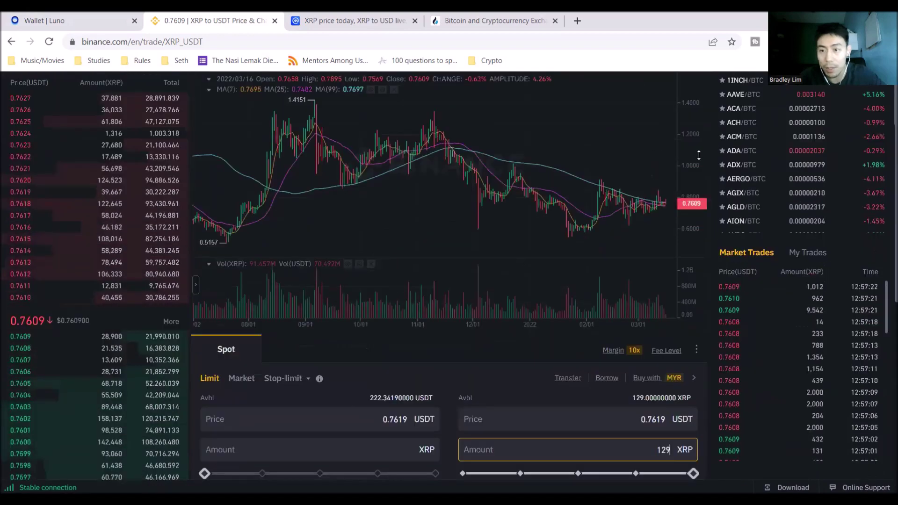
# Sell 129 XRP at 0.7609 USDT, bringing available USDT to 320.4980
pyautogui.click(667, 380)
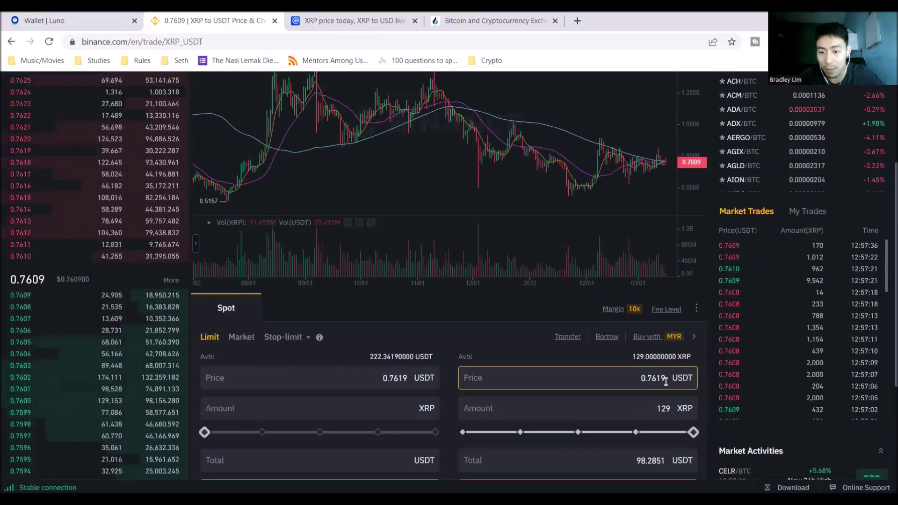
pyautogui.press('BackSpace')
pyautogui.write('09')
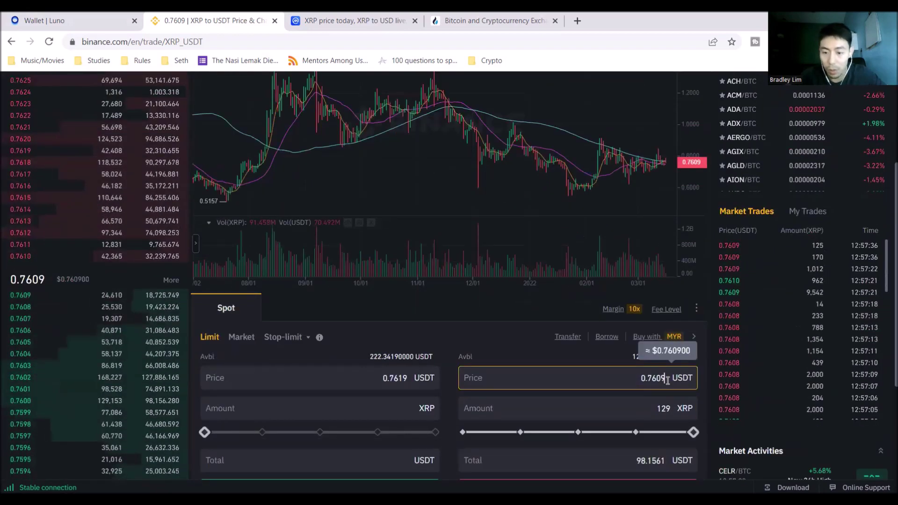
pyautogui.scroll(-3, 706, 338)
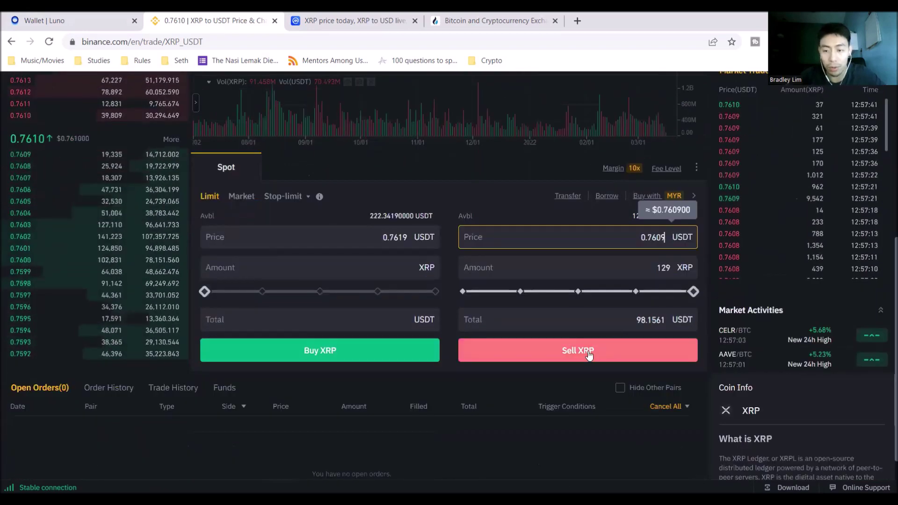
pyautogui.click(587, 355)
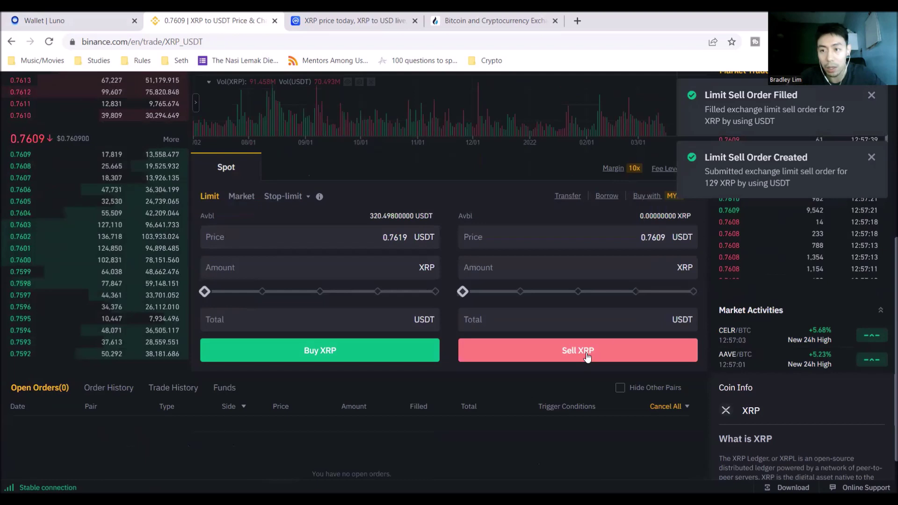
pyautogui.scroll(-1, 669, 234)
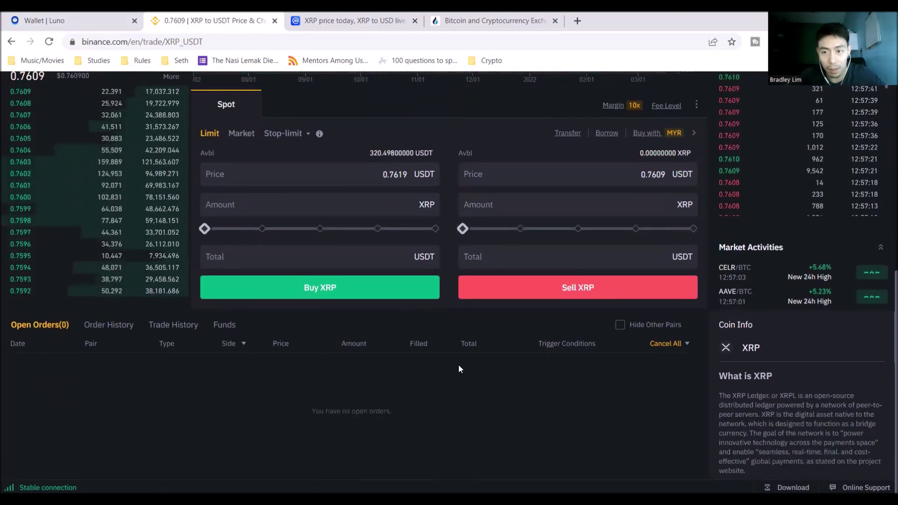
pyautogui.scroll(3, 507, 386)
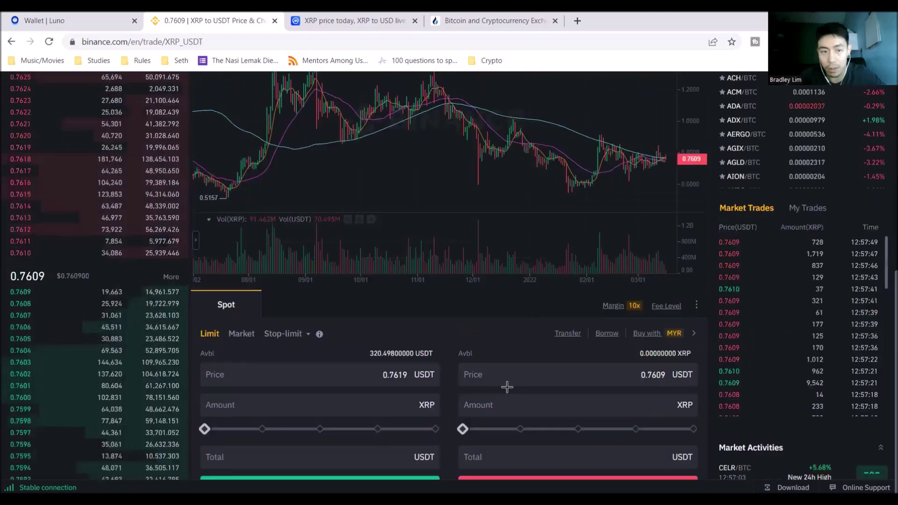
pyautogui.scroll(3, 507, 386)
# Open Binance's wallet overview and search the balances for usdt
pyautogui.moveTo(478, 97)
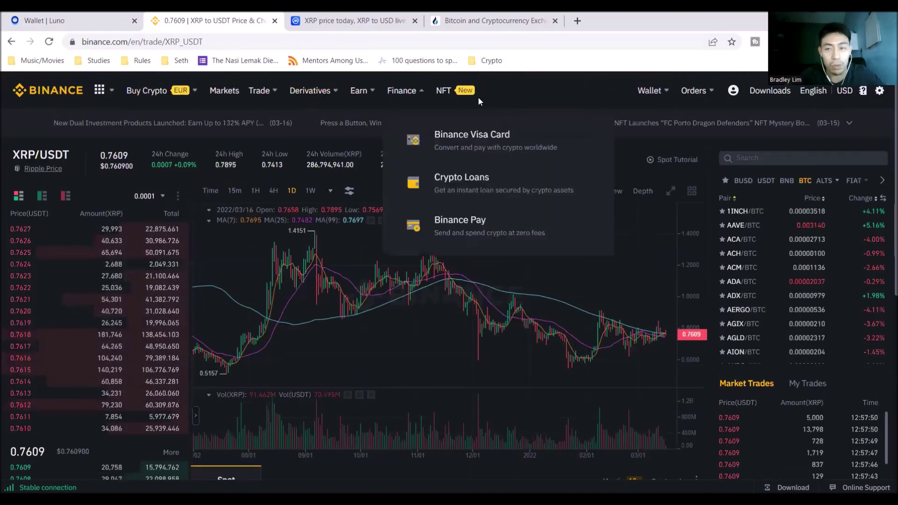
pyautogui.moveTo(651, 91)
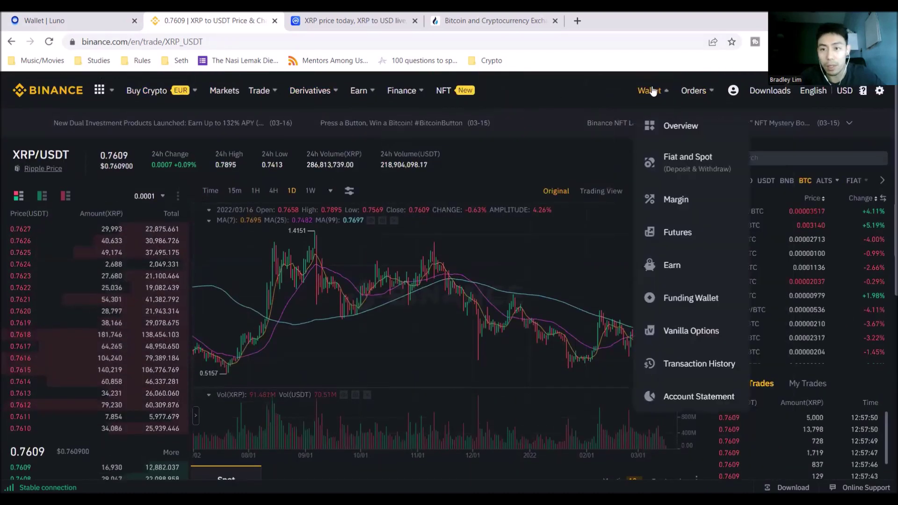
pyautogui.click(676, 135)
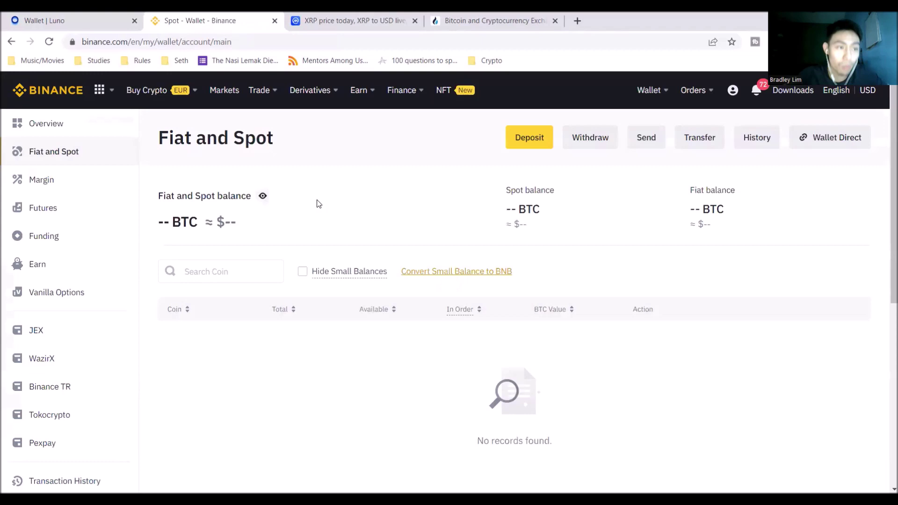
pyautogui.click(218, 279)
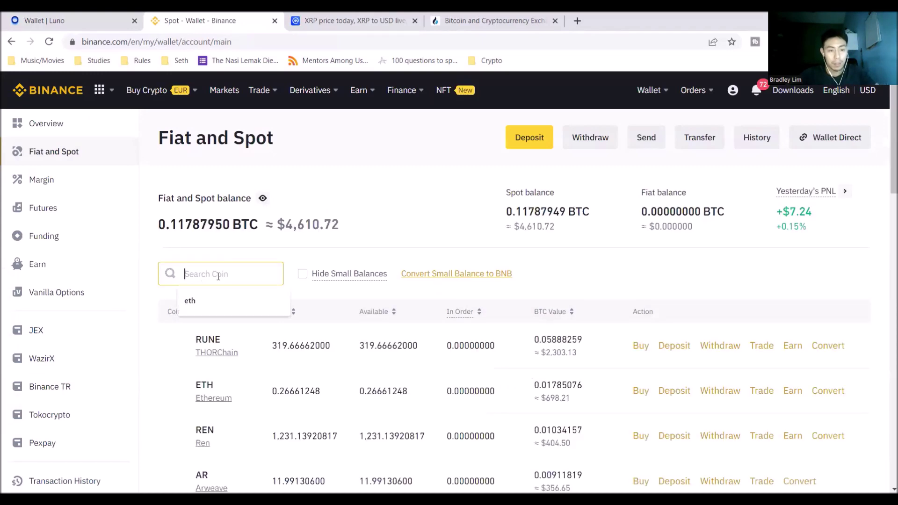
pyautogui.write('usdt')
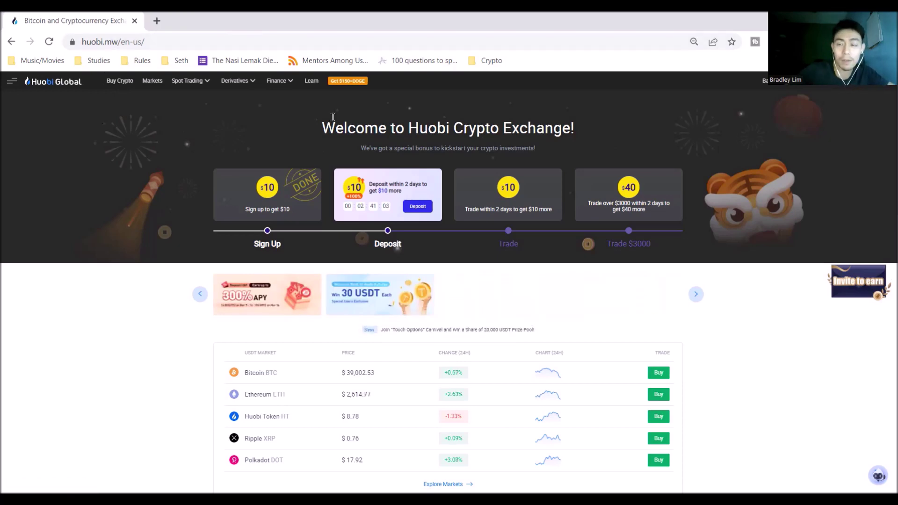
# Zoom the Huobi page in, reset it to normal size, then go to Buy Crypto
pyautogui.moveTo(823, 88)
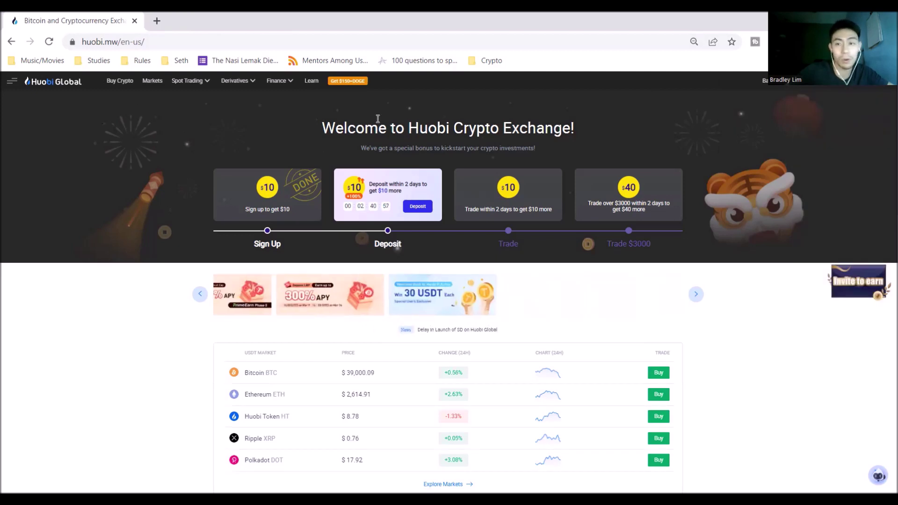
pyautogui.hotkey('ctrl', '+')
pyautogui.hotkey('ctrl', '+')
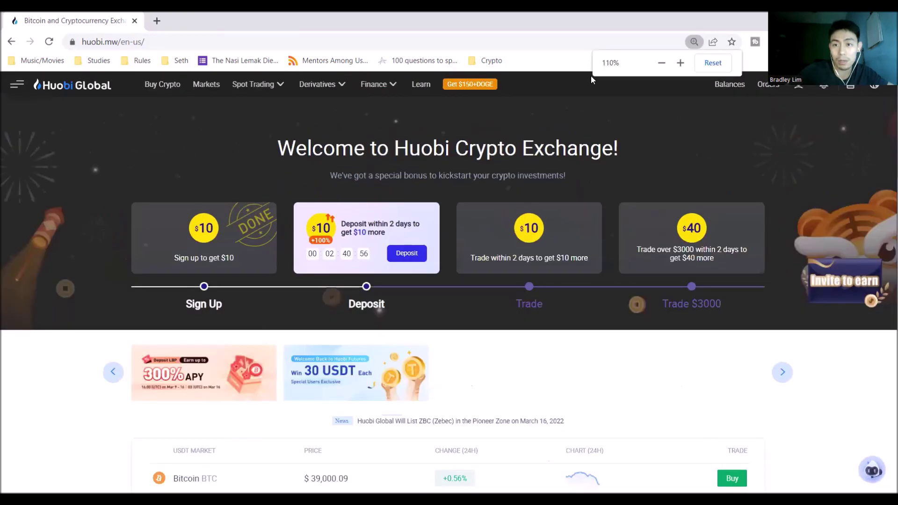
pyautogui.click(708, 69)
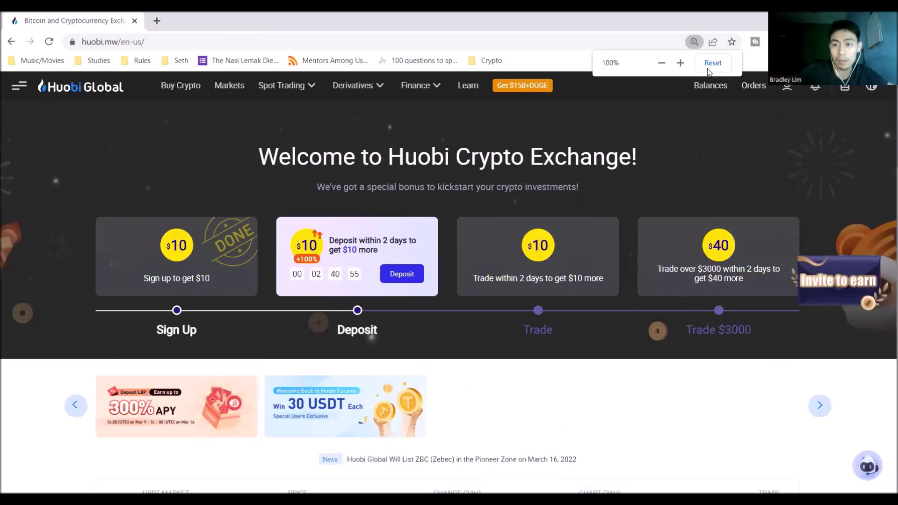
pyautogui.click(175, 96)
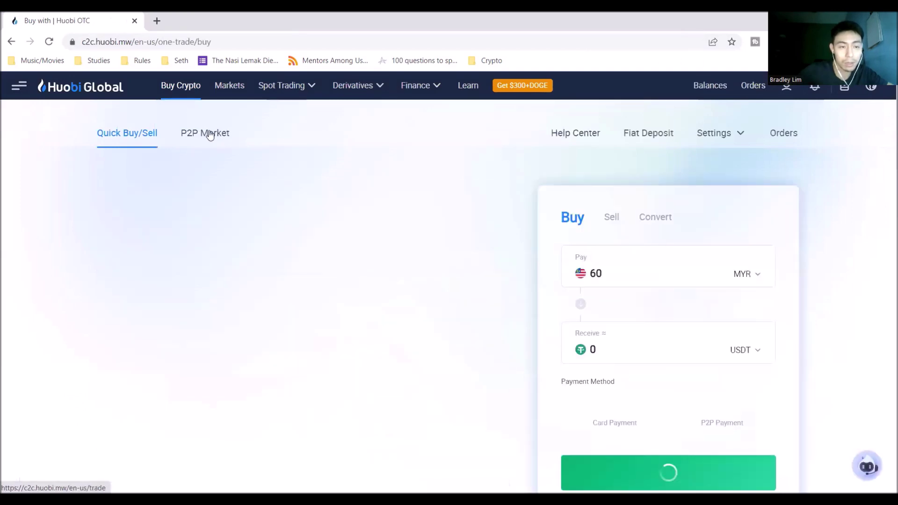
# Browse the P2P USDT offers and start buying from Happy Go Lucky at 4.215 MYR
pyautogui.click(208, 134)
pyautogui.scroll(-5, 350, 173)
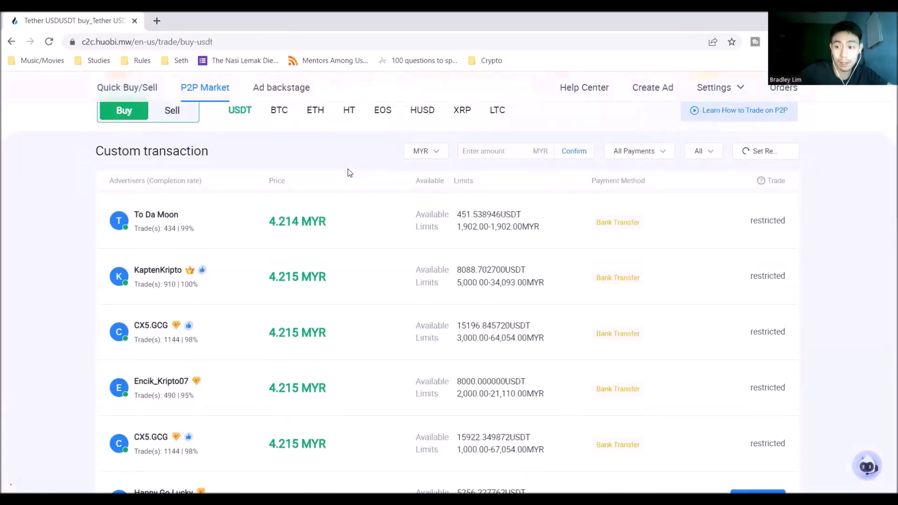
pyautogui.scroll(-5, 468, 206)
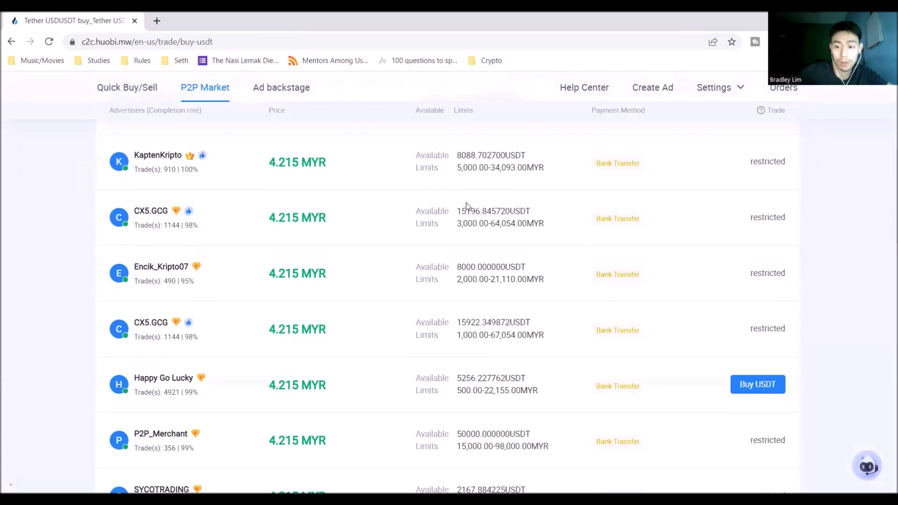
pyautogui.scroll(-6, 467, 206)
pyautogui.scroll(15, 468, 206)
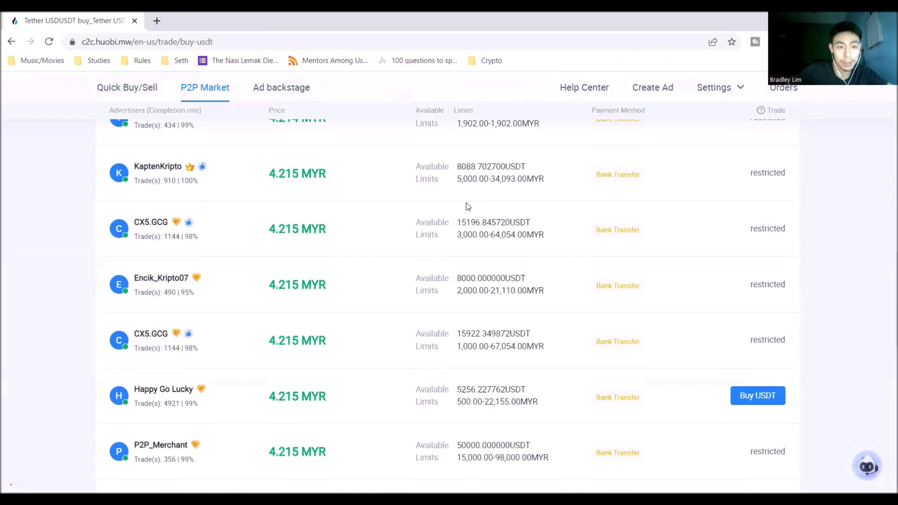
pyautogui.scroll(-3, 467, 206)
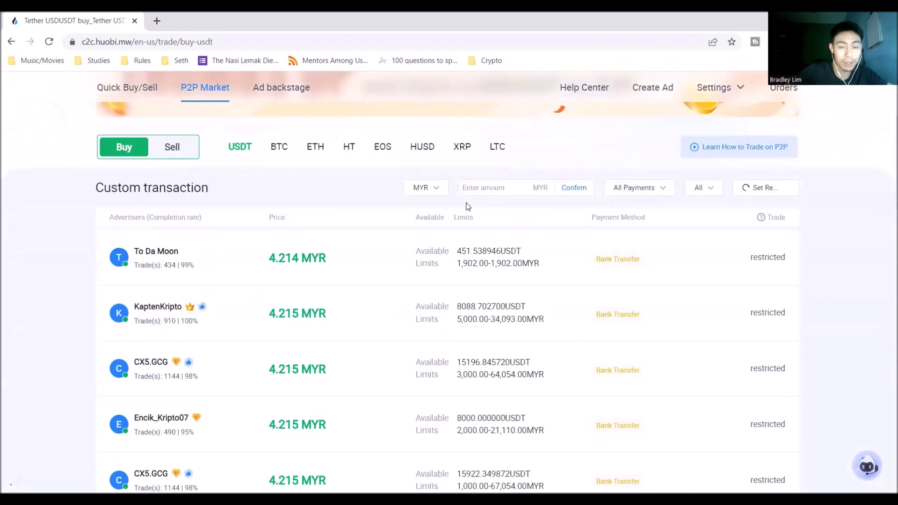
pyautogui.scroll(-2, 468, 205)
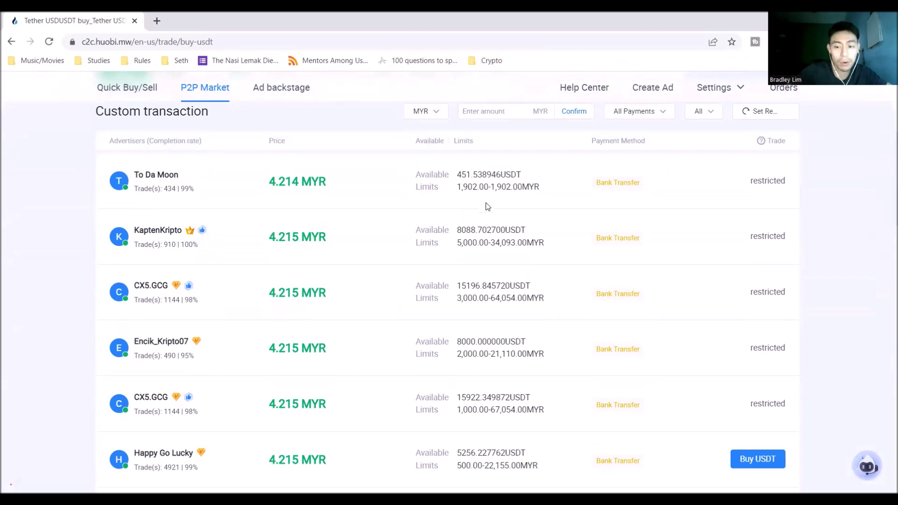
pyautogui.scroll(-4, 488, 206)
pyautogui.scroll(-1, 488, 206)
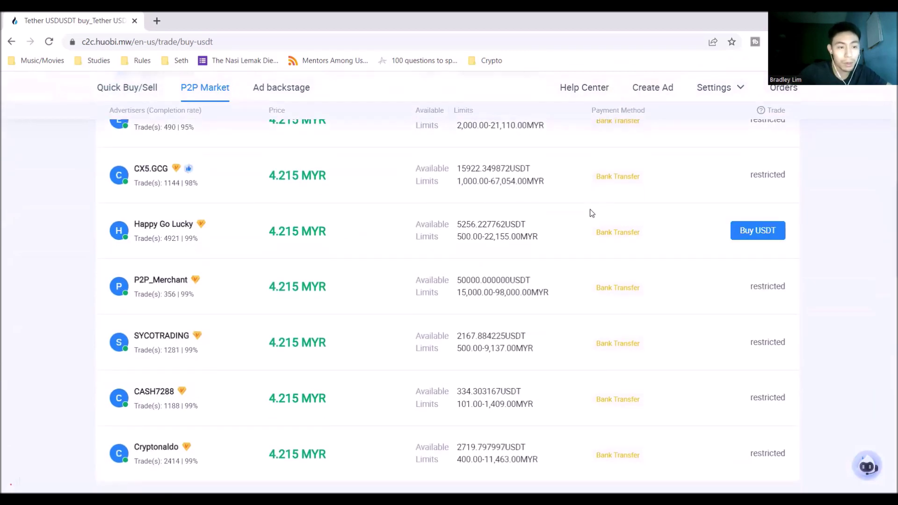
pyautogui.scroll(-4, 591, 209)
pyautogui.scroll(3, 590, 210)
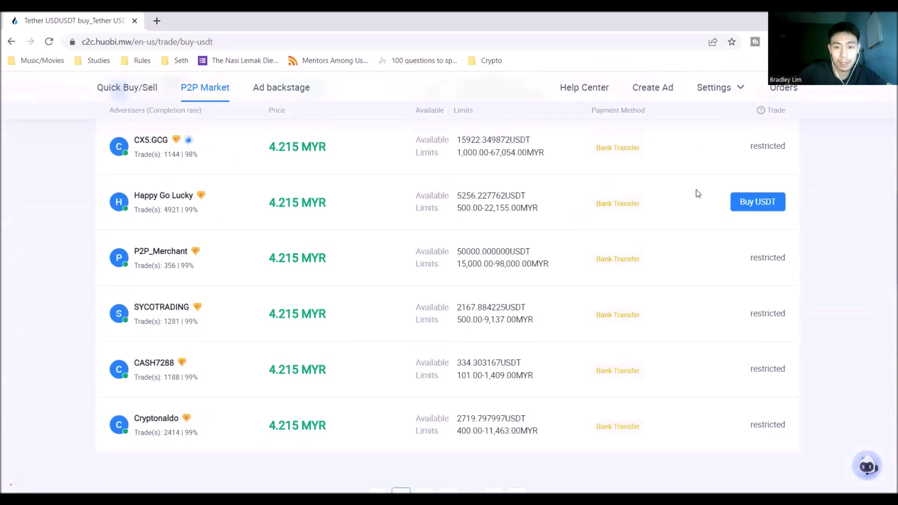
pyautogui.click(764, 204)
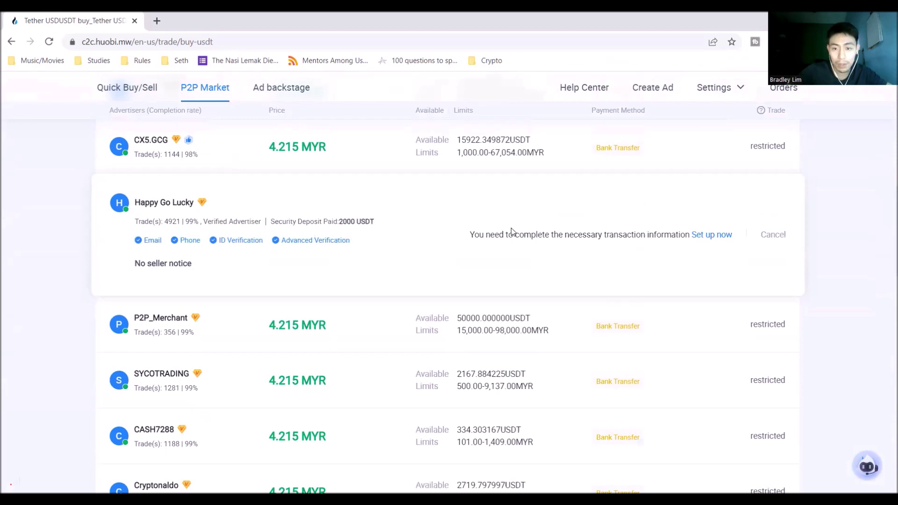
# Begin the required transaction setup and enter a trading nickname
pyautogui.click(713, 240)
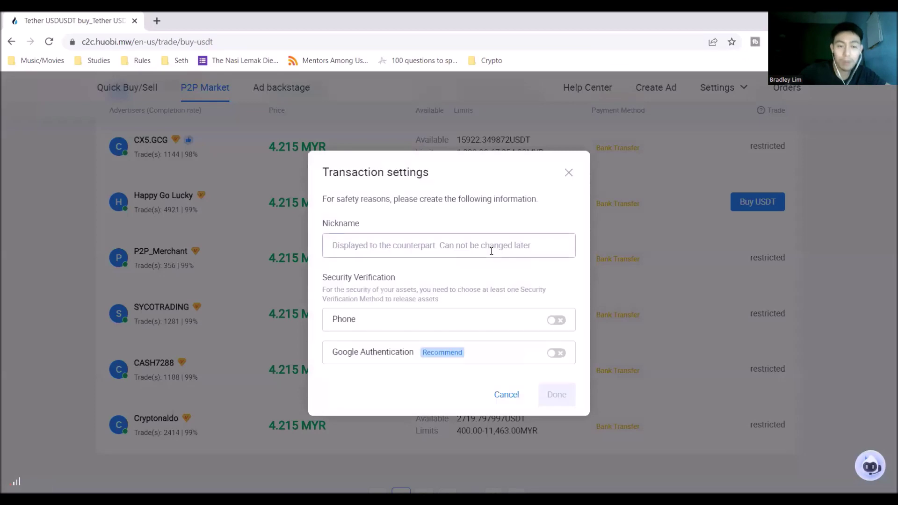
pyautogui.click(491, 252)
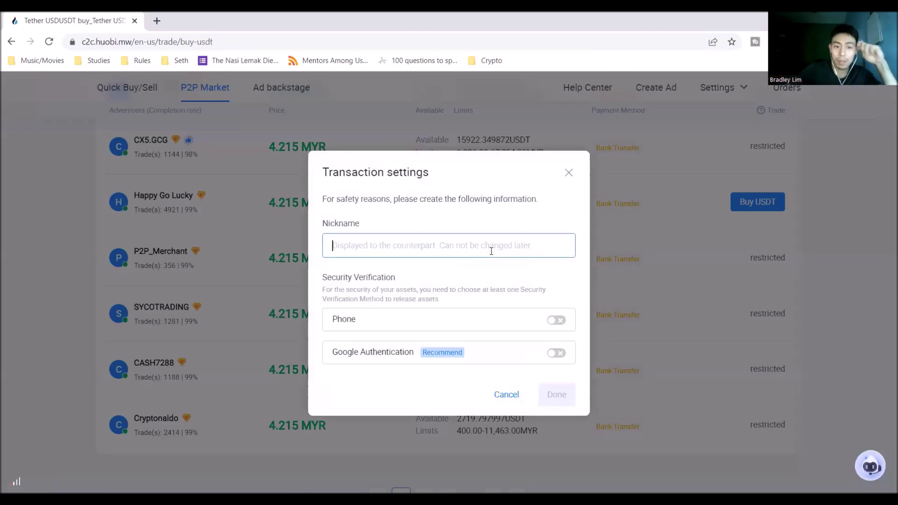
pyautogui.write('B')
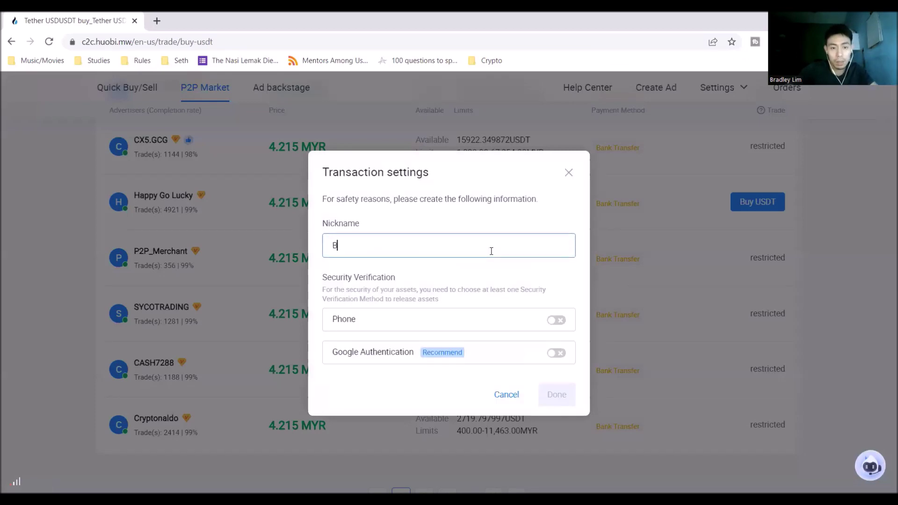
pyautogui.press('BackSpace')
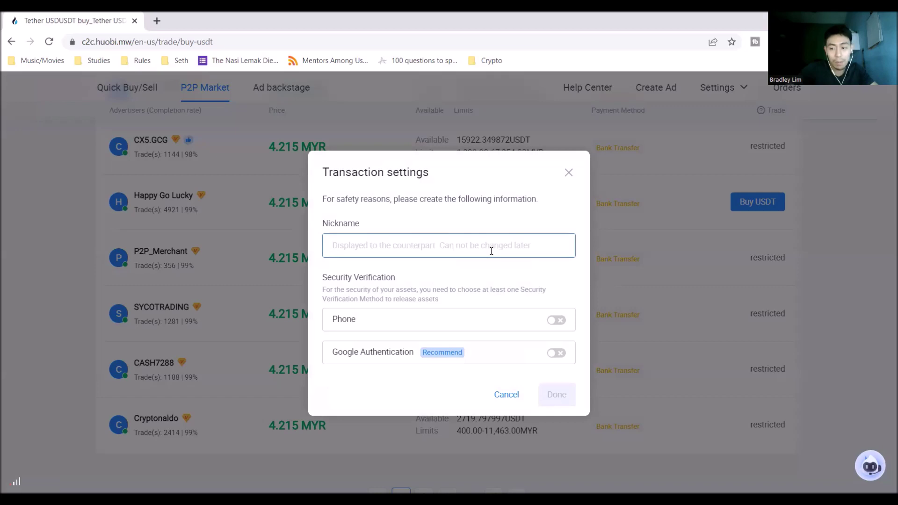
pyautogui.write('B')
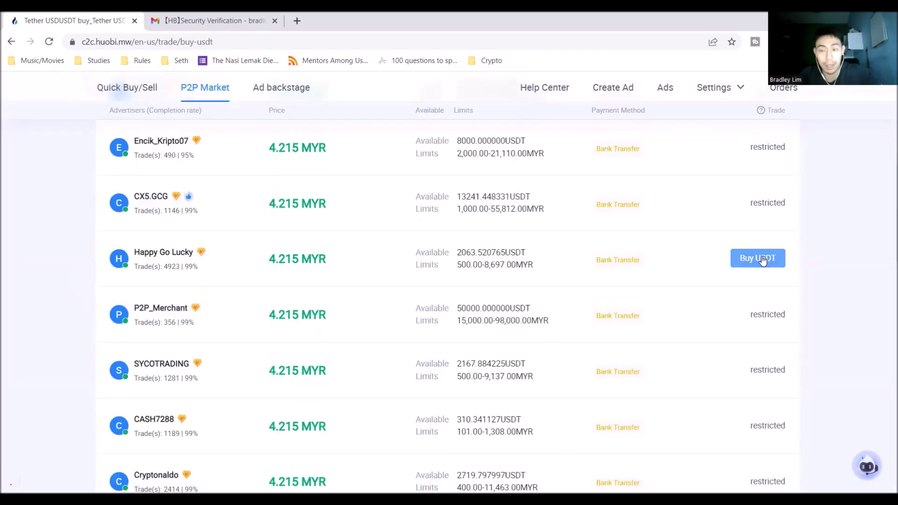
# Open the Happy Go Lucky buy order form and review its terms
pyautogui.click(762, 260)
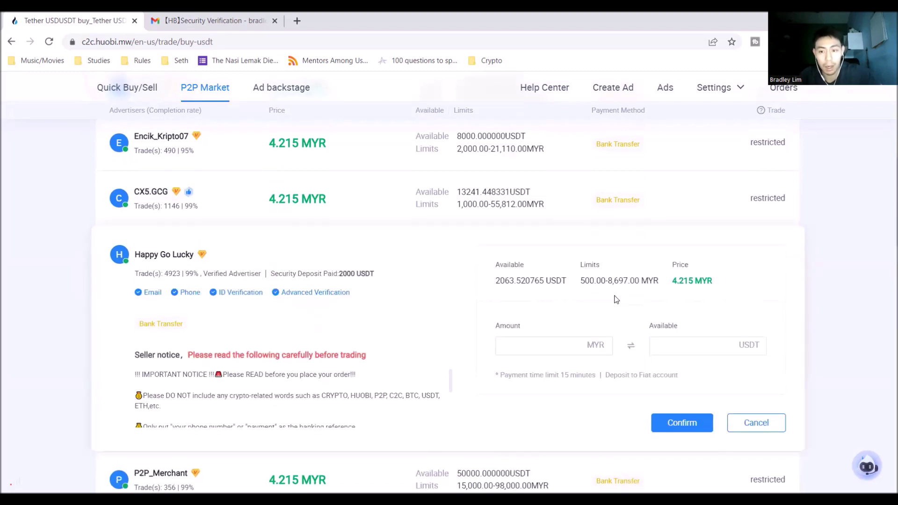
pyautogui.scroll(-2, 615, 300)
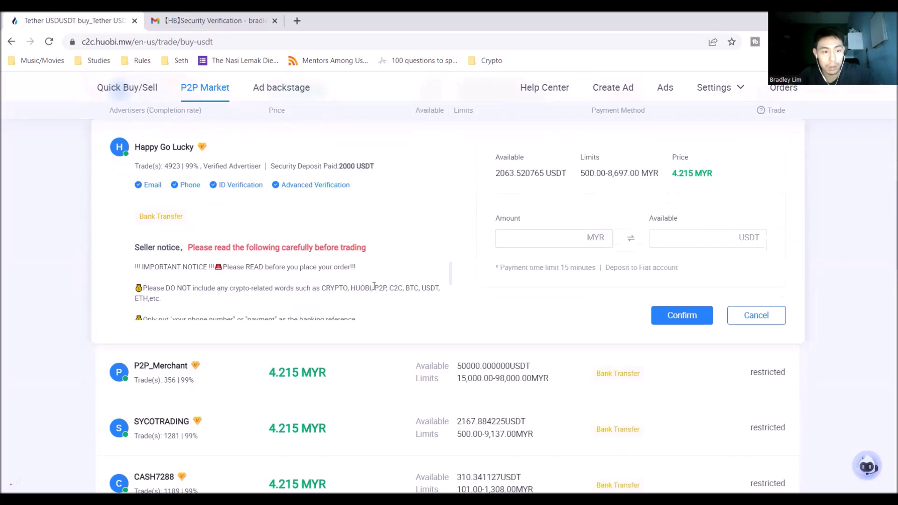
pyautogui.scroll(-3, 374, 286)
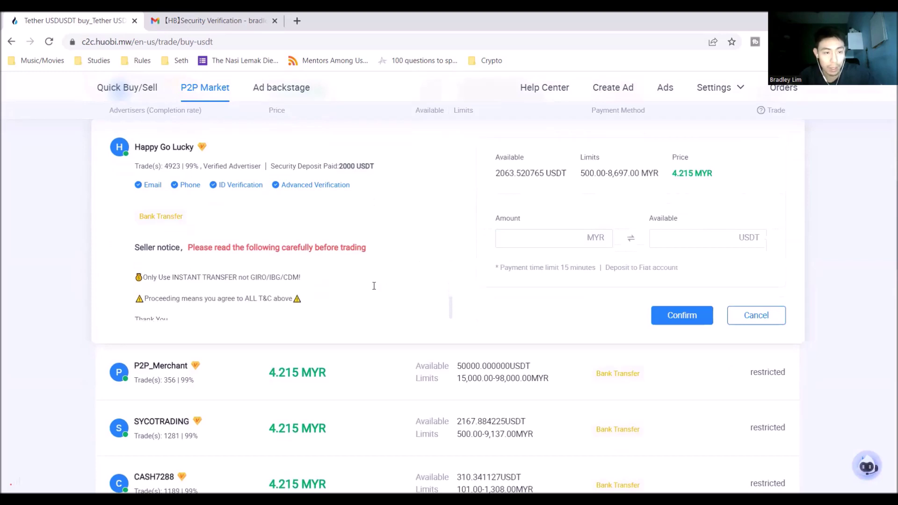
pyautogui.scroll(1, 374, 286)
pyautogui.scroll(2, 374, 286)
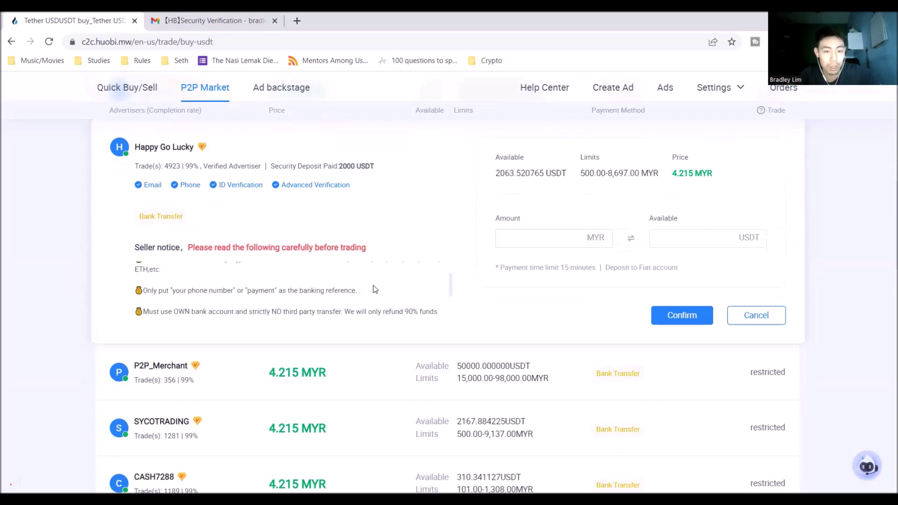
pyautogui.scroll(-1, 373, 286)
pyautogui.scroll(1, 374, 288)
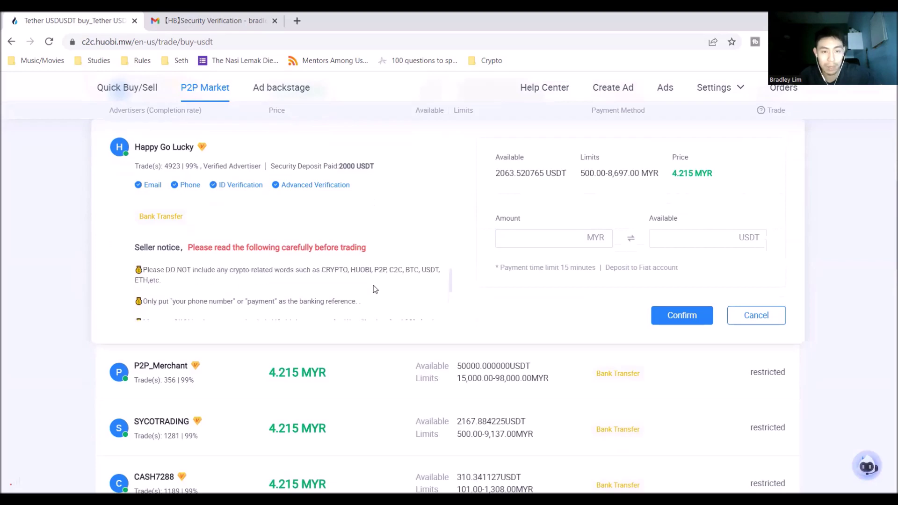
pyautogui.scroll(1, 374, 289)
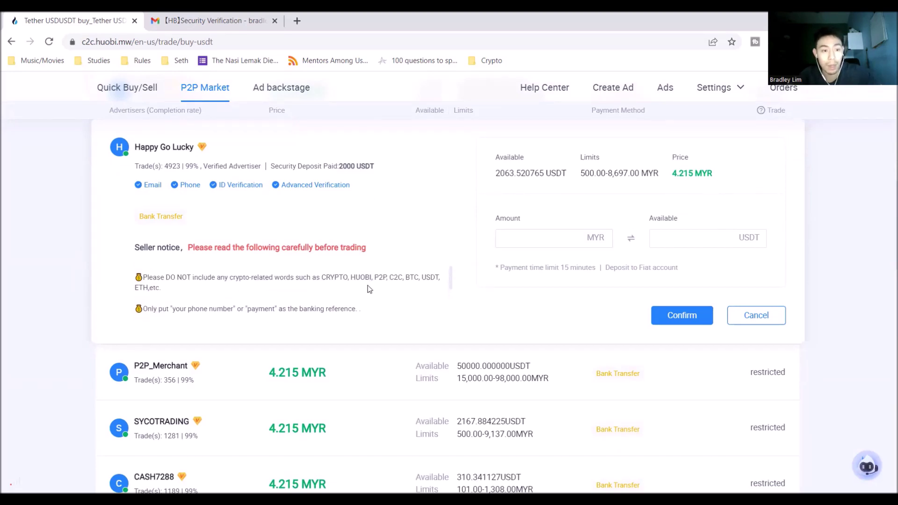
pyautogui.scroll(-1, 367, 288)
pyautogui.scroll(-1, 370, 289)
# Try MYR amounts of 420 and 500, then set the USDT amount to 118.623962
pyautogui.click(519, 239)
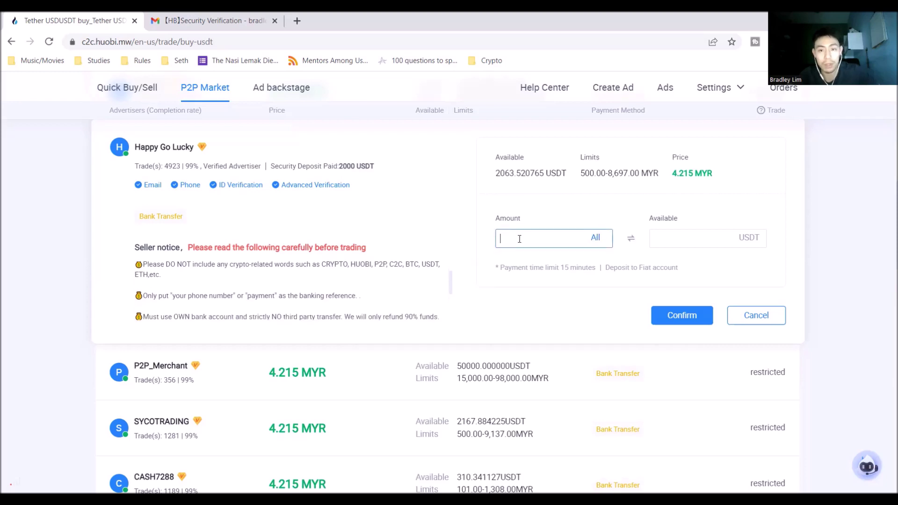
pyautogui.write('420')
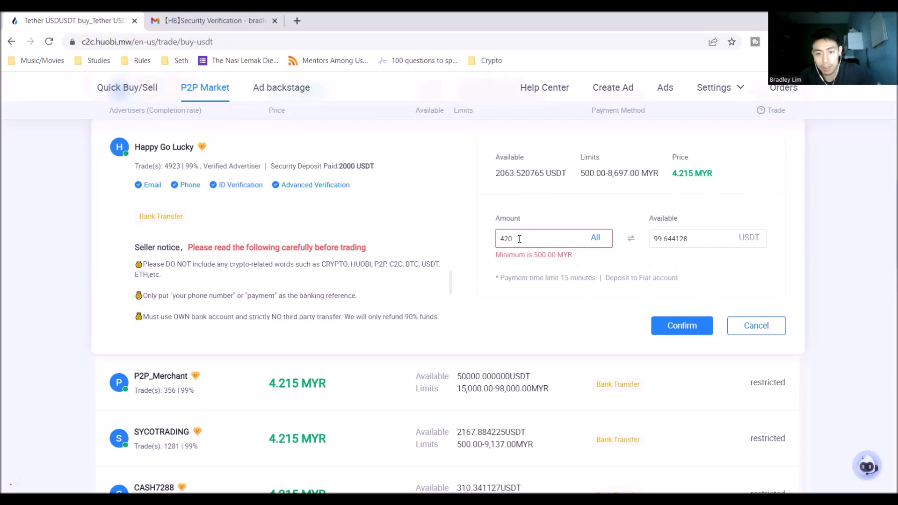
pyautogui.press('BackSpace')
pyautogui.press('BackSpace')
pyautogui.press('BackSpace')
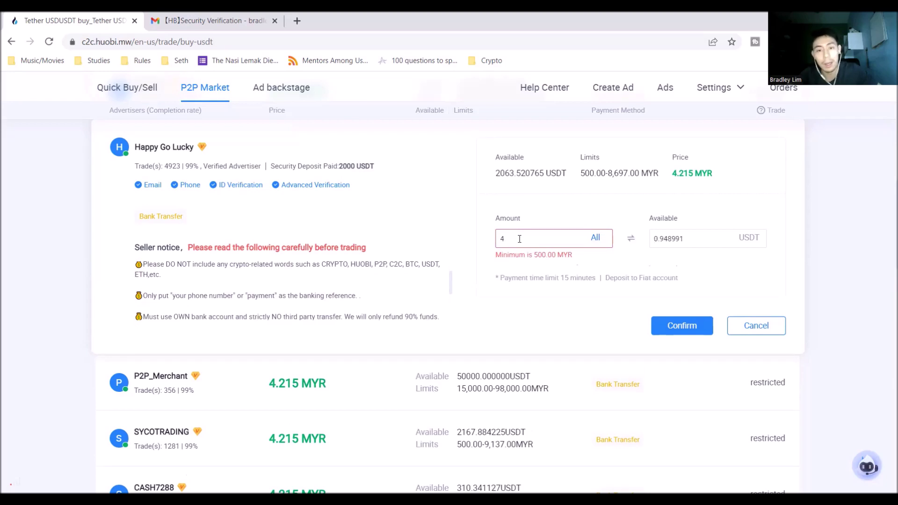
pyautogui.write('500')
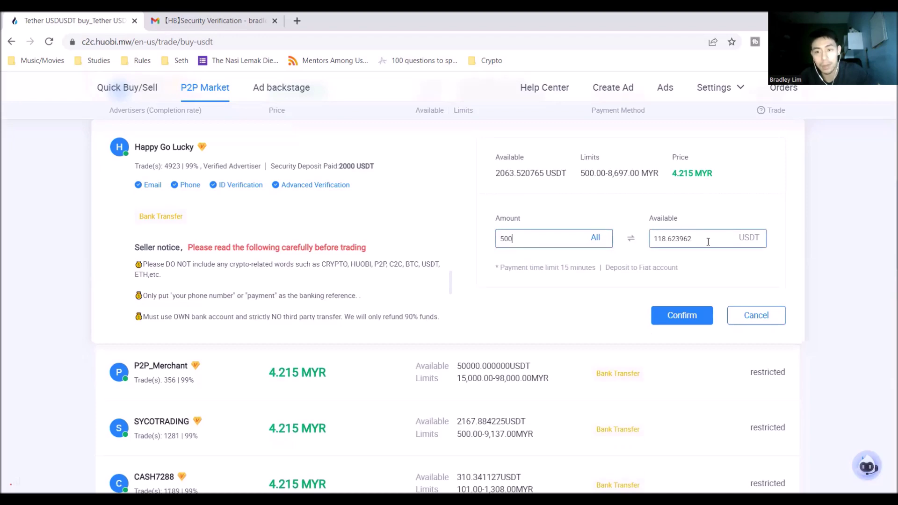
pyautogui.press('BackSpace')
pyautogui.press('BackSpace')
pyautogui.press('BackSpace')
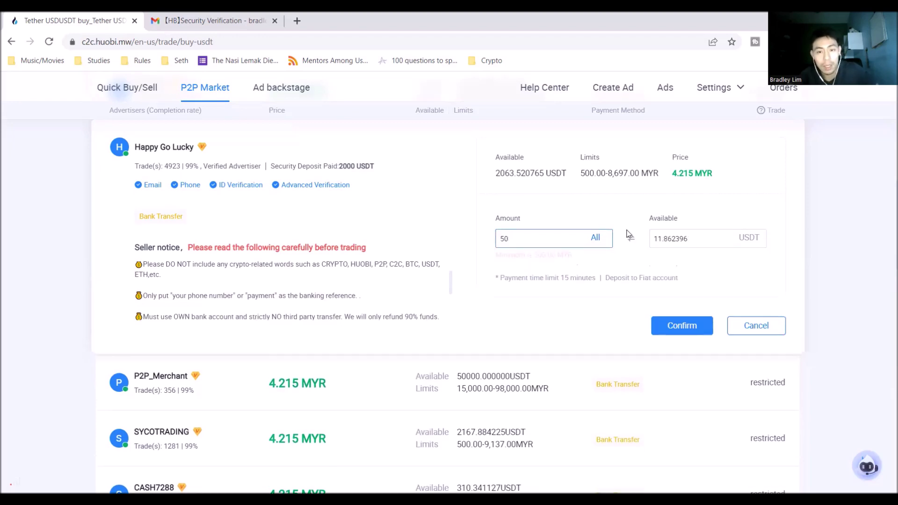
pyautogui.write('420')
pyautogui.click(657, 236)
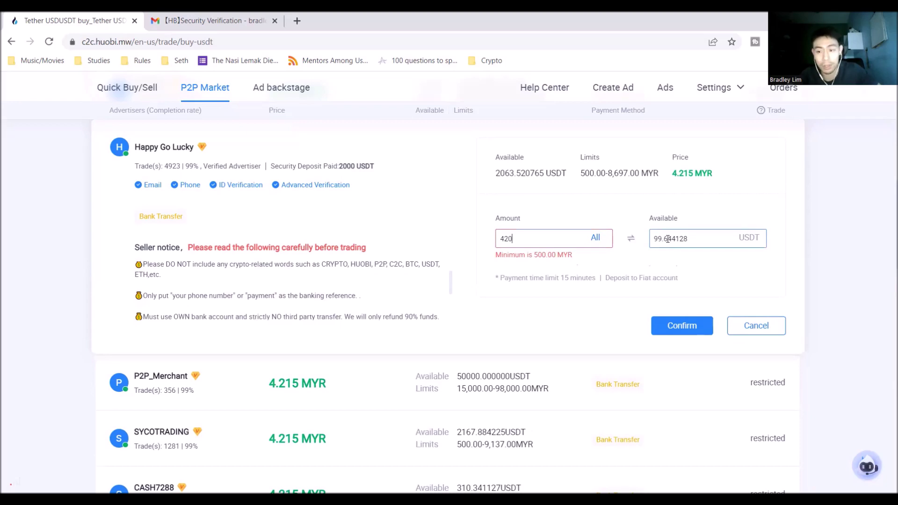
pyautogui.hotkey('ctrl', 'a')
pyautogui.write('118.623962')
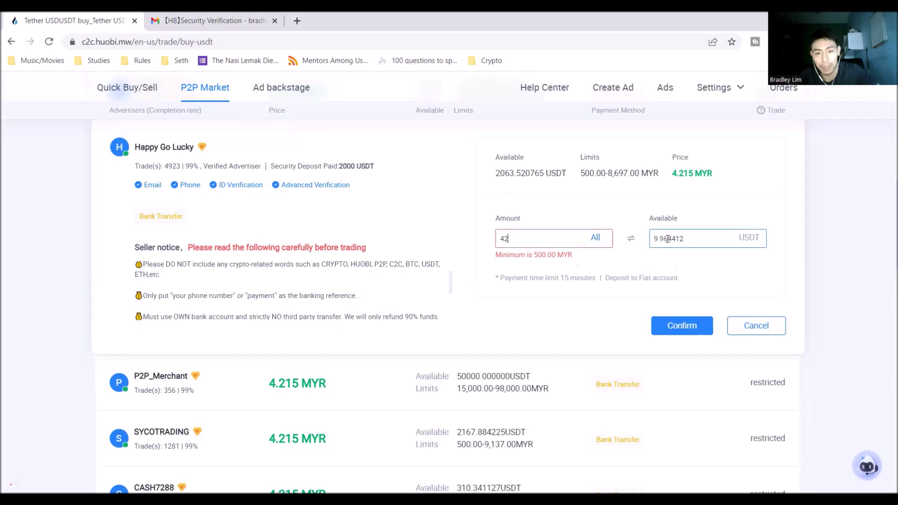
pyautogui.click(726, 286)
# Change the MYR amount to 840 and confirm the buy order
pyautogui.click(560, 229)
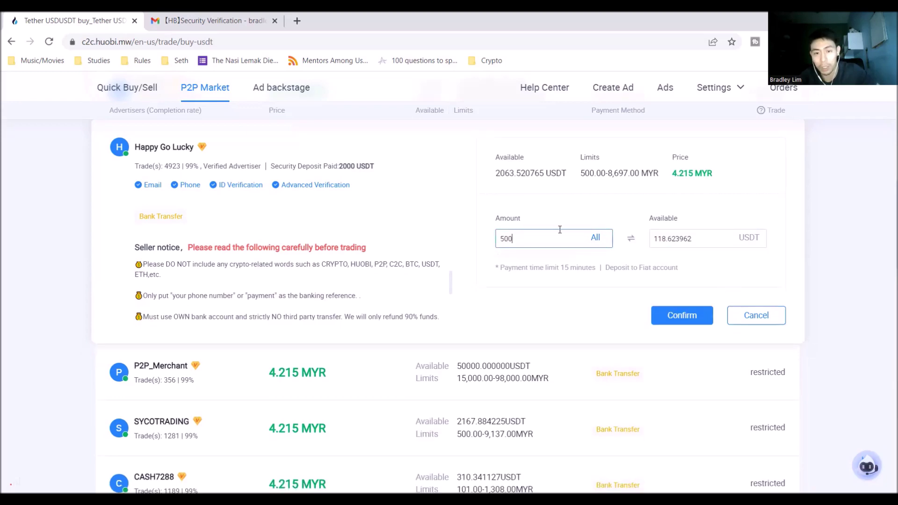
pyautogui.press('BackSpace')
pyautogui.press('BackSpace')
pyautogui.press('BackSpace')
pyautogui.write('840')
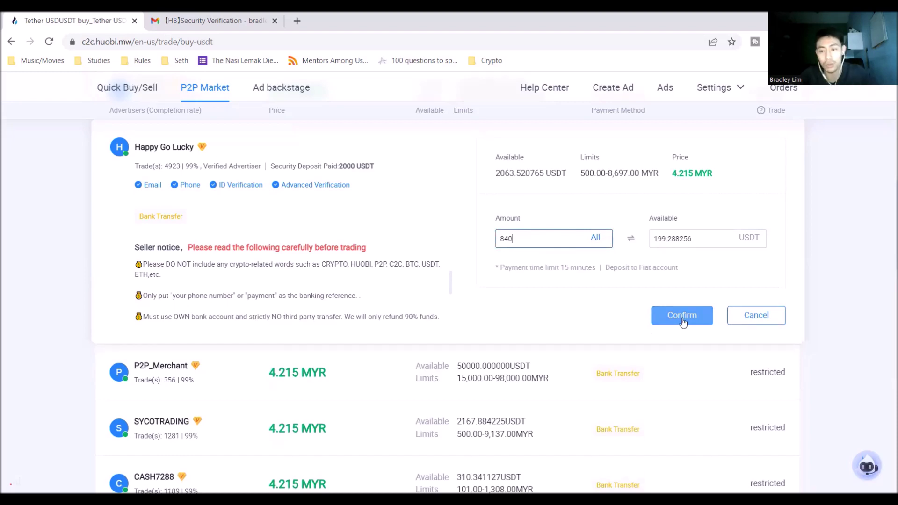
pyautogui.click(682, 320)
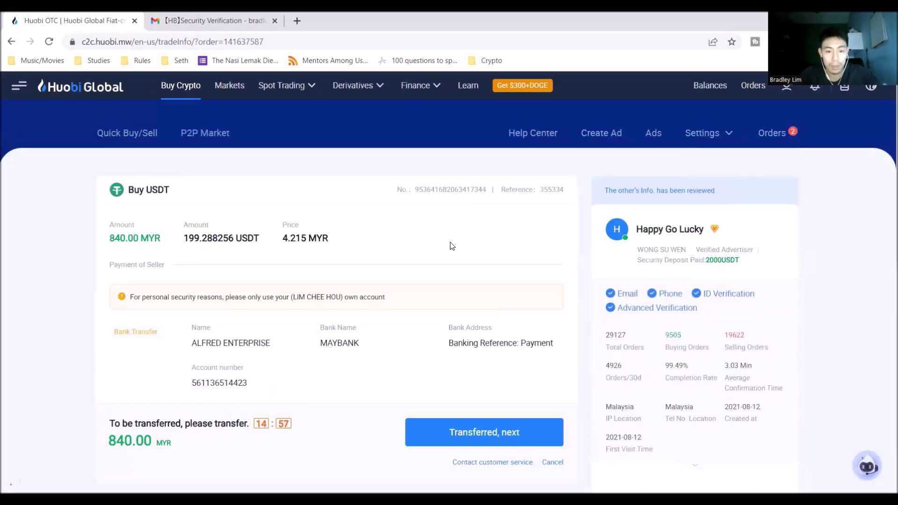
# Review the seller's bank transfer details and the name whose account must pay
pyautogui.scroll(-1, 452, 246)
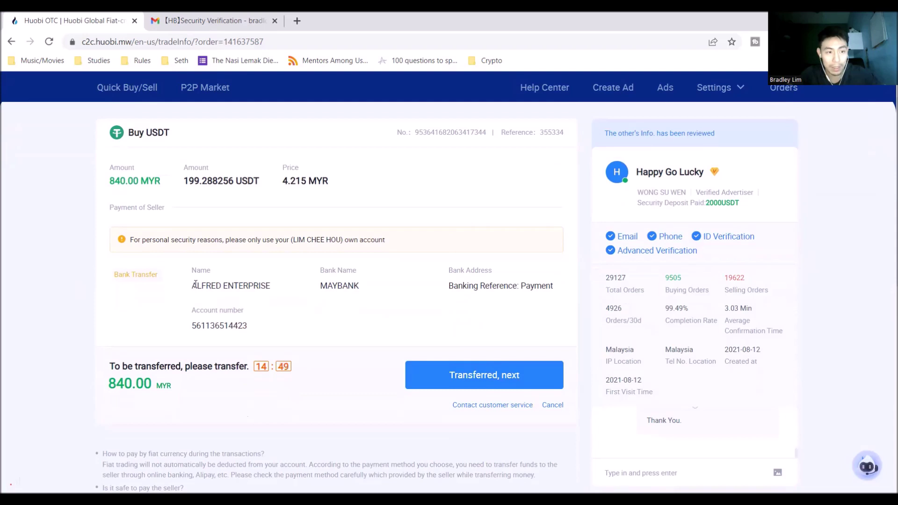
pyautogui.moveTo(197, 287); pyautogui.dragTo(524, 331)
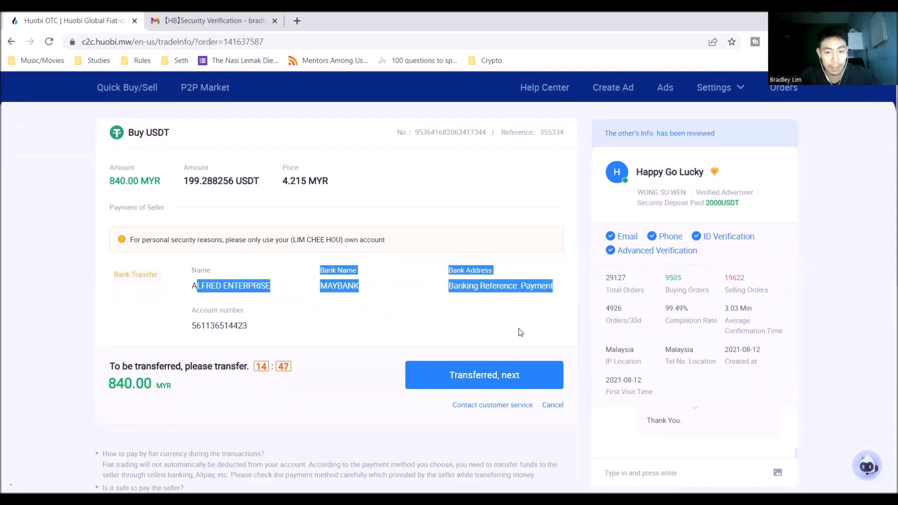
pyautogui.click(475, 319)
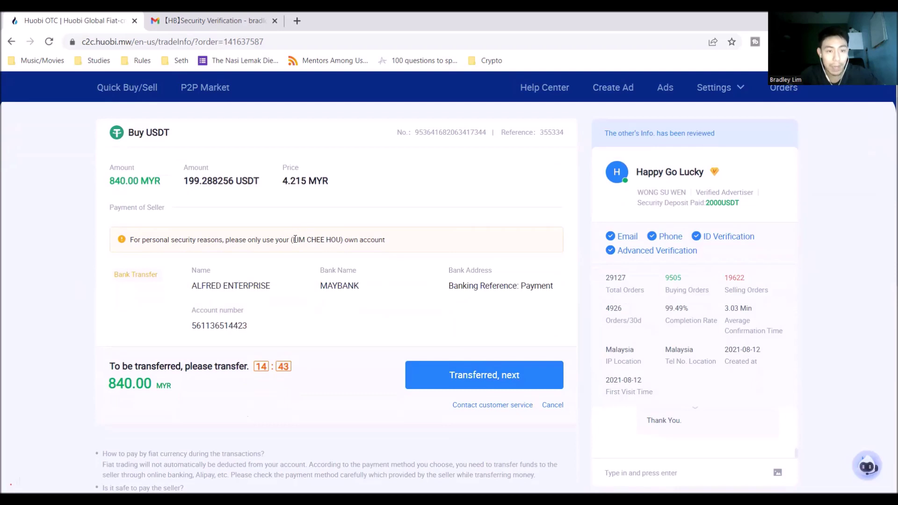
pyautogui.moveTo(296, 238); pyautogui.dragTo(339, 239)
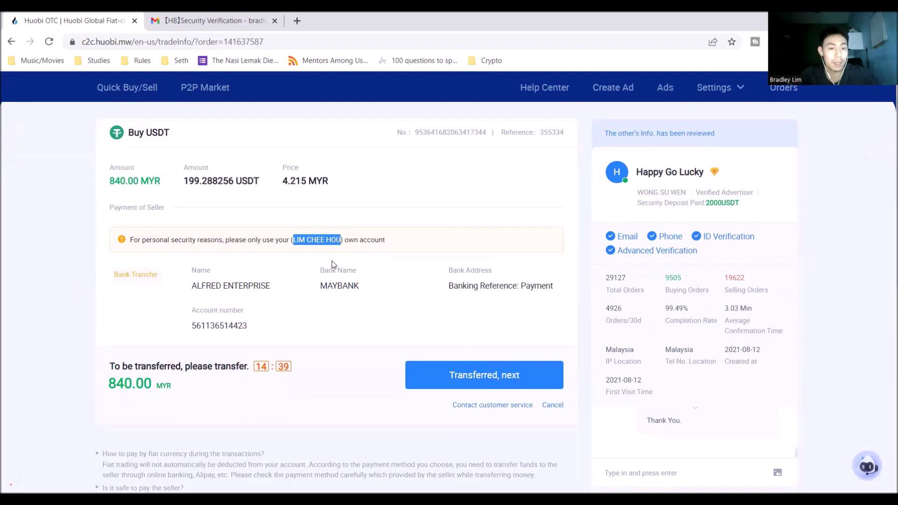
pyautogui.click(345, 282)
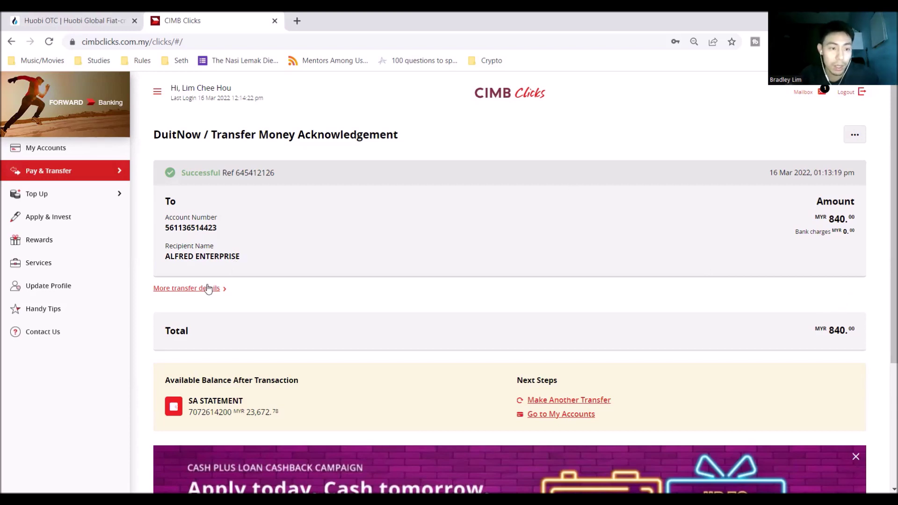
# Return to the Huobi order page after the CIMB transfer succeeds
pyautogui.click(111, 17)
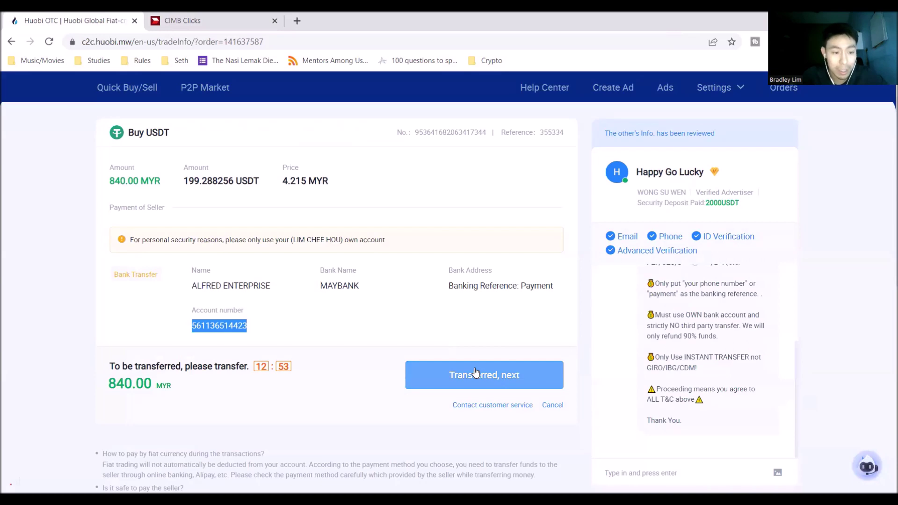
# Mark the 840 MYR bank transfer as completed on the order
pyautogui.click(475, 372)
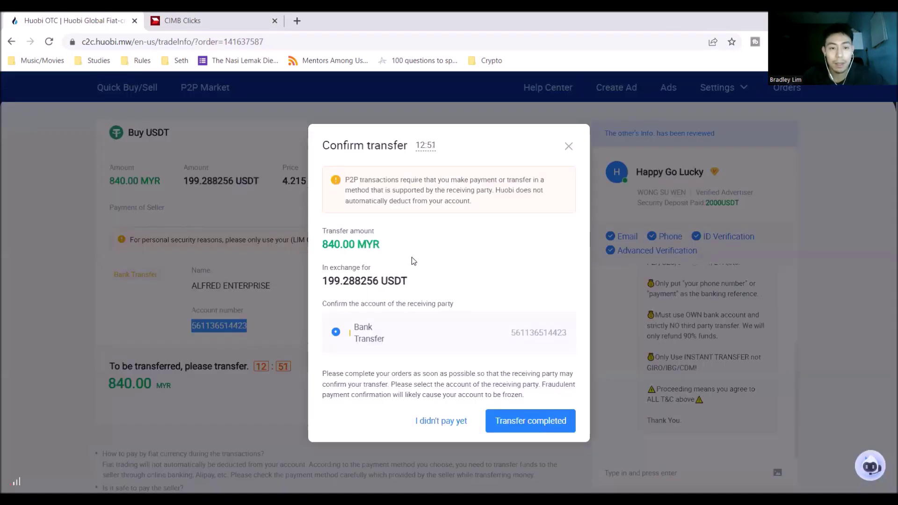
pyautogui.click(532, 420)
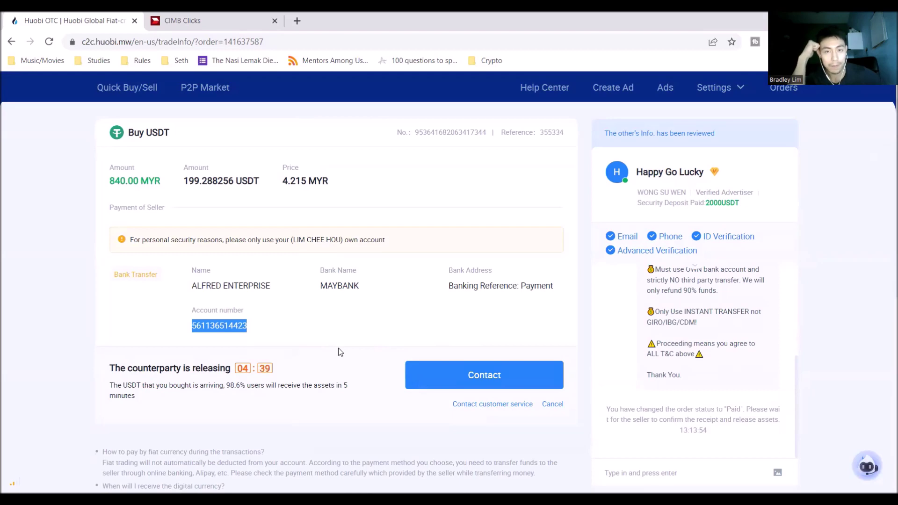
# Check the USDT balance in the Spot Account asset list
pyautogui.scroll(-2, 340, 351)
pyautogui.scroll(3, 340, 352)
pyautogui.scroll(-1, 340, 351)
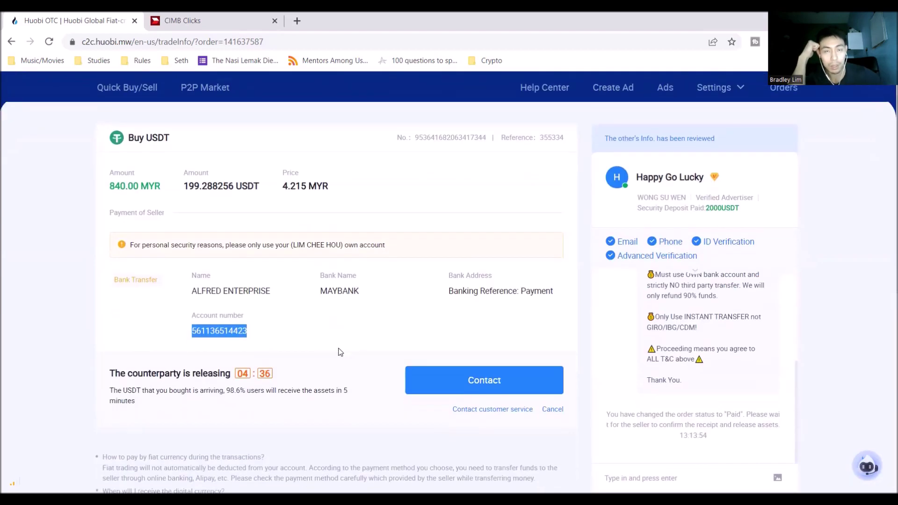
pyautogui.scroll(1, 340, 352)
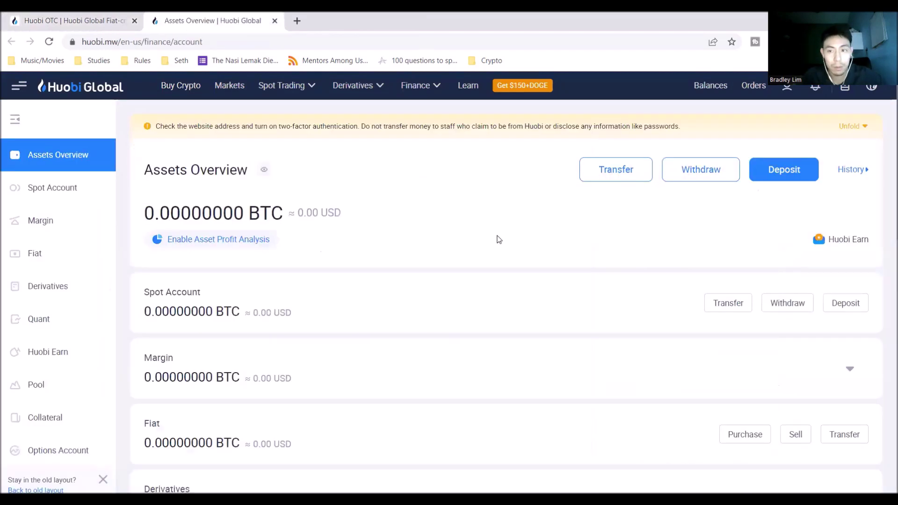
pyautogui.scroll(-3, 499, 239)
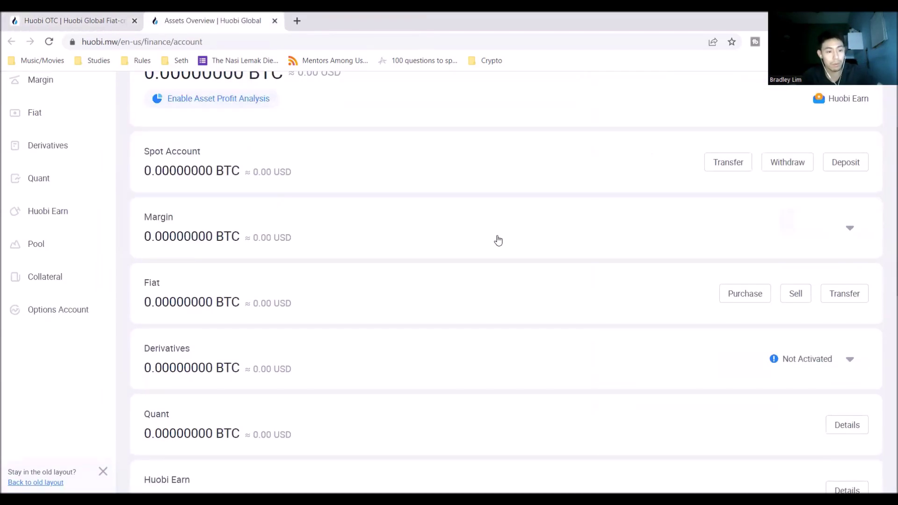
pyautogui.scroll(3, 498, 240)
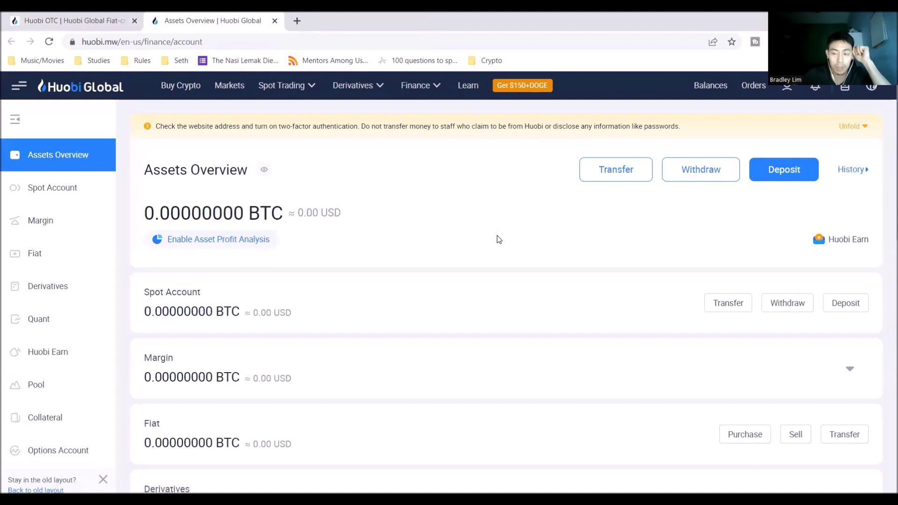
pyautogui.click(63, 193)
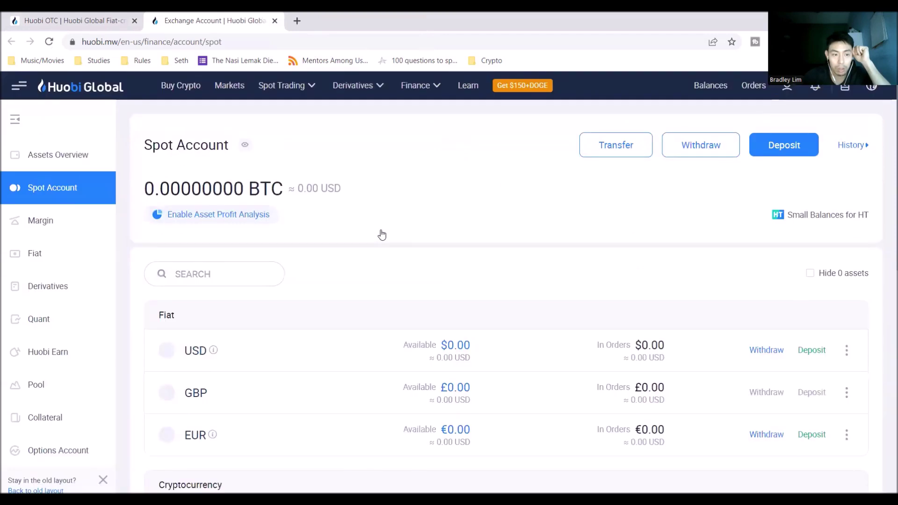
pyautogui.scroll(-6, 195, 214)
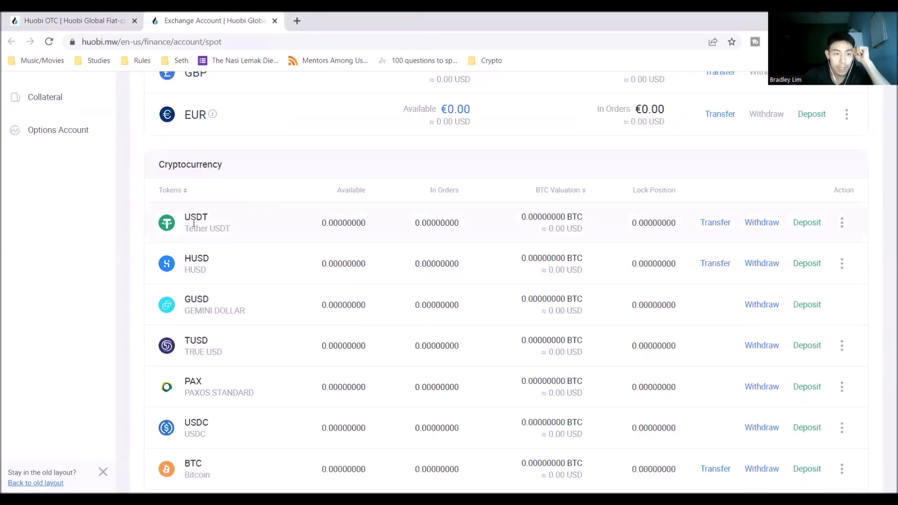
# Switch between the asset list and the P2P order until the order shows completed
pyautogui.click(74, 17)
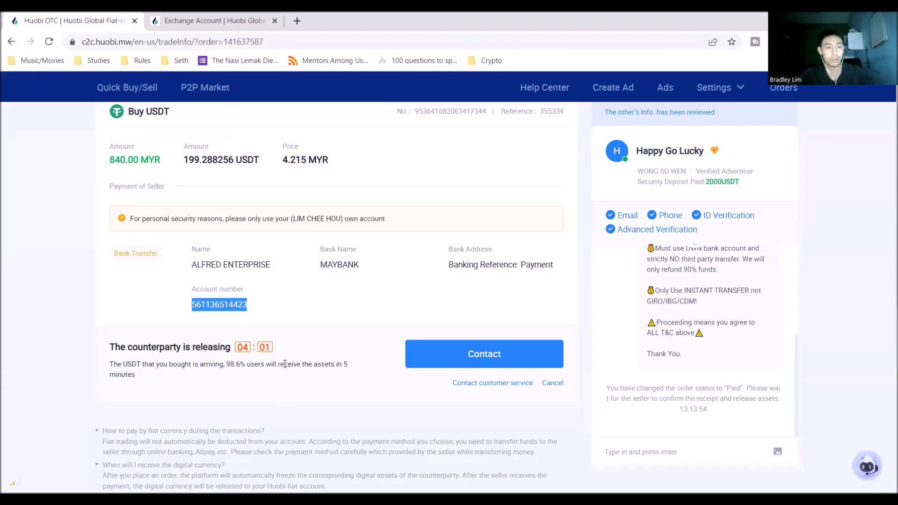
pyautogui.hotkey('ctrl', 'Tab')
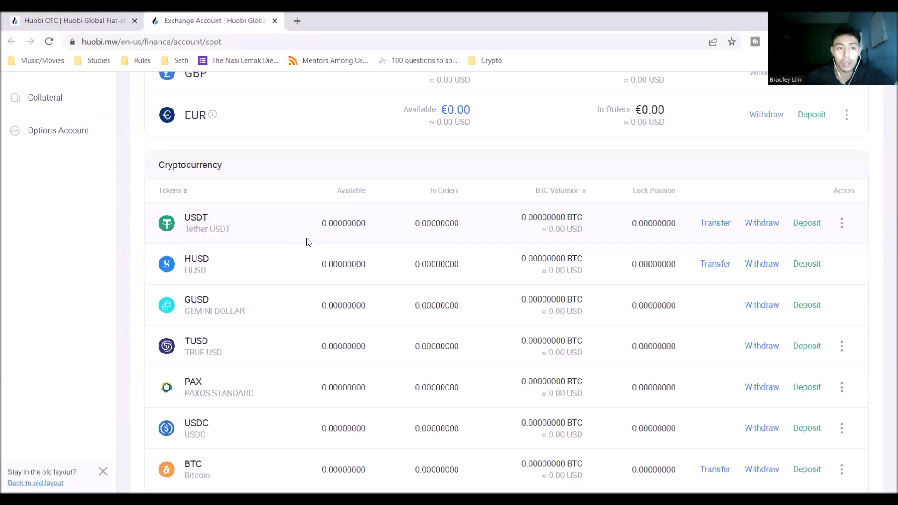
pyautogui.scroll(4, 304, 243)
pyautogui.click(80, 15)
pyautogui.click(212, 15)
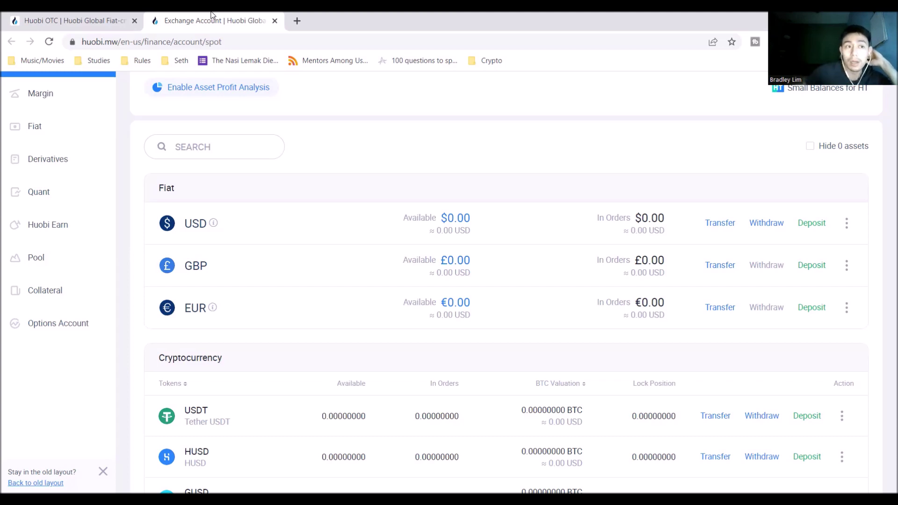
pyautogui.click(90, 18)
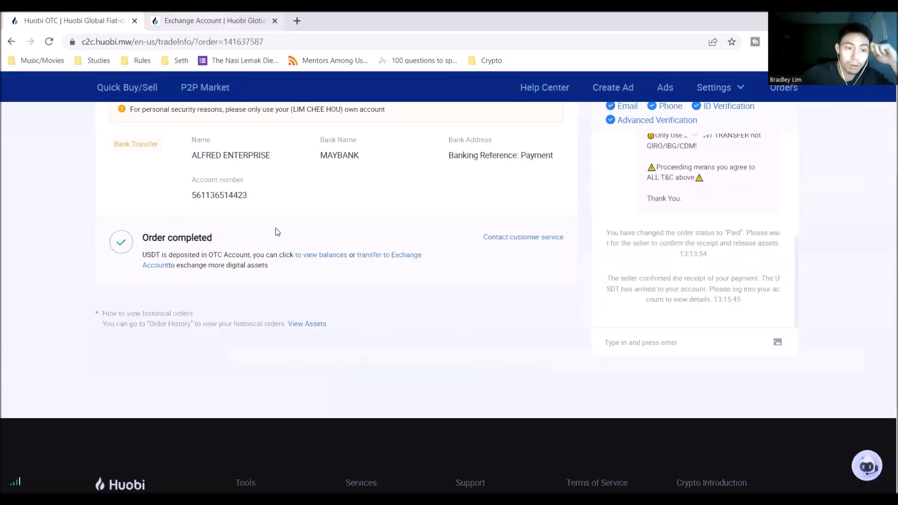
# Open the Balances page and confirm 199.288256 USDT in the Fiat account, then go to Excel
pyautogui.scroll(1, 270, 241)
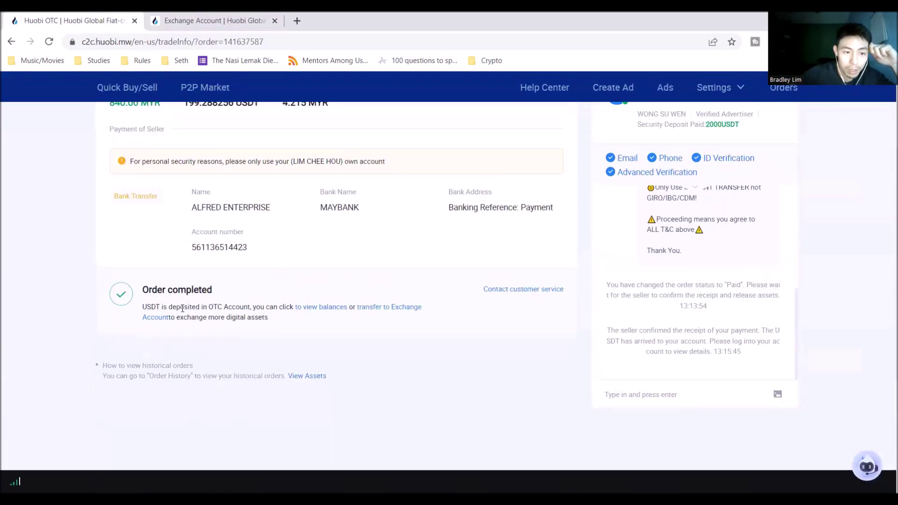
pyautogui.click(312, 309)
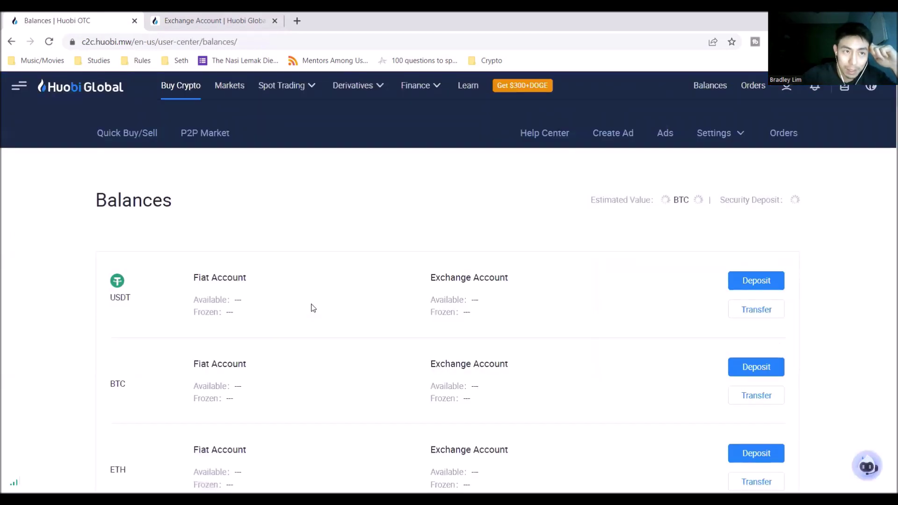
pyautogui.scroll(-5, 382, 201)
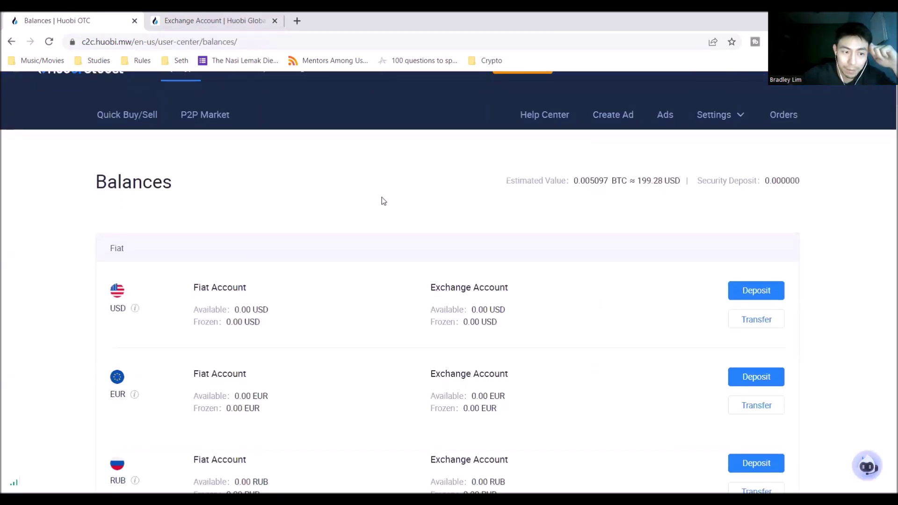
pyautogui.scroll(-5, 382, 197)
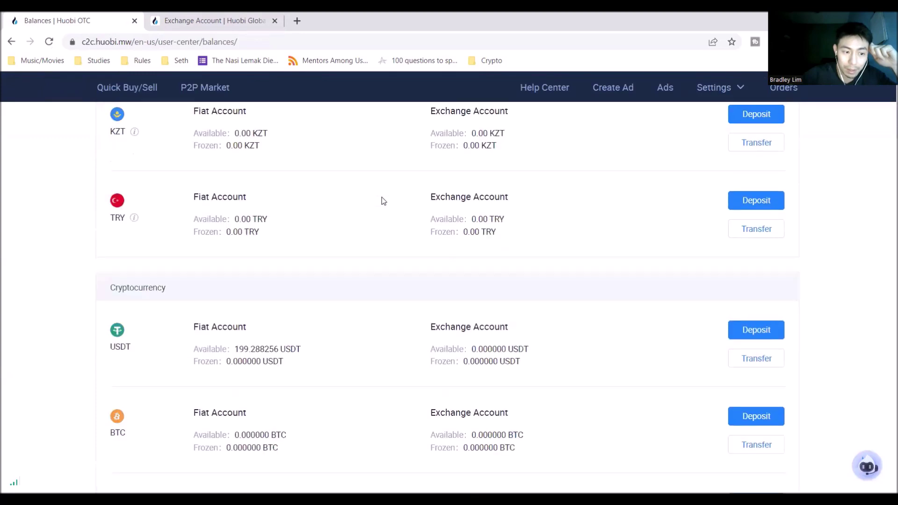
pyautogui.scroll(-3, 381, 198)
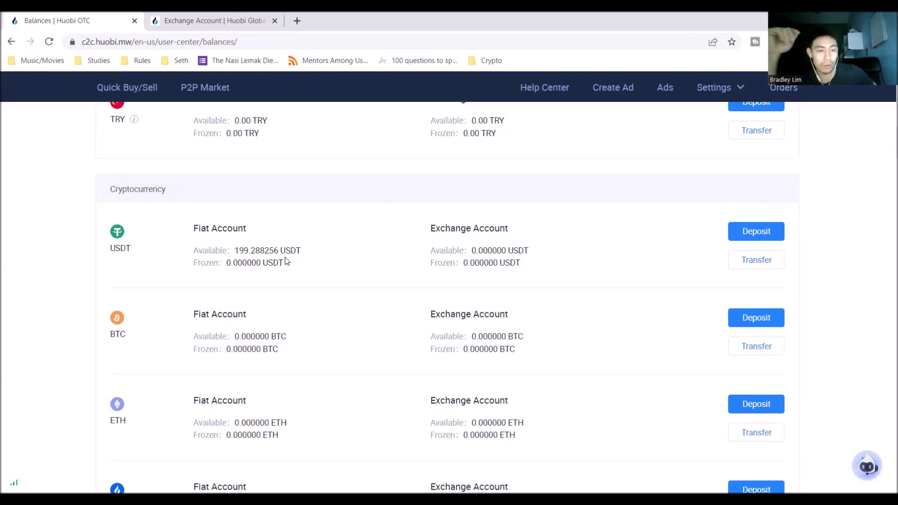
pyautogui.scroll(15, 310, 132)
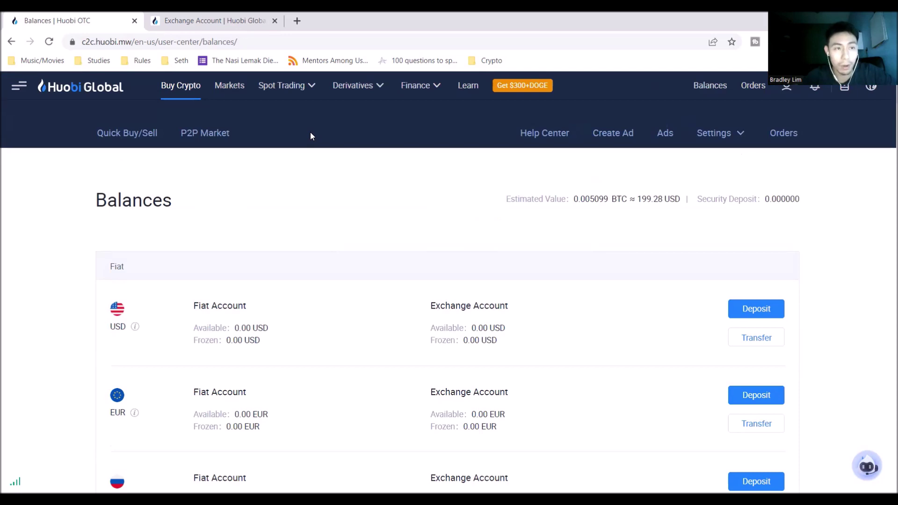
pyautogui.hotkey('alt', 'Tab')
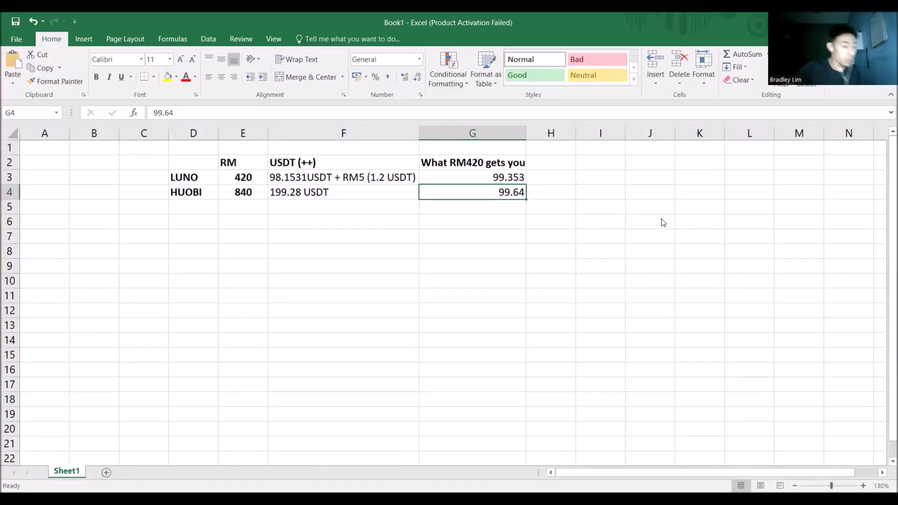
# Inspect the LUNO entry in F3 and autofit column F to its text
pyautogui.scroll(1, 663, 222)
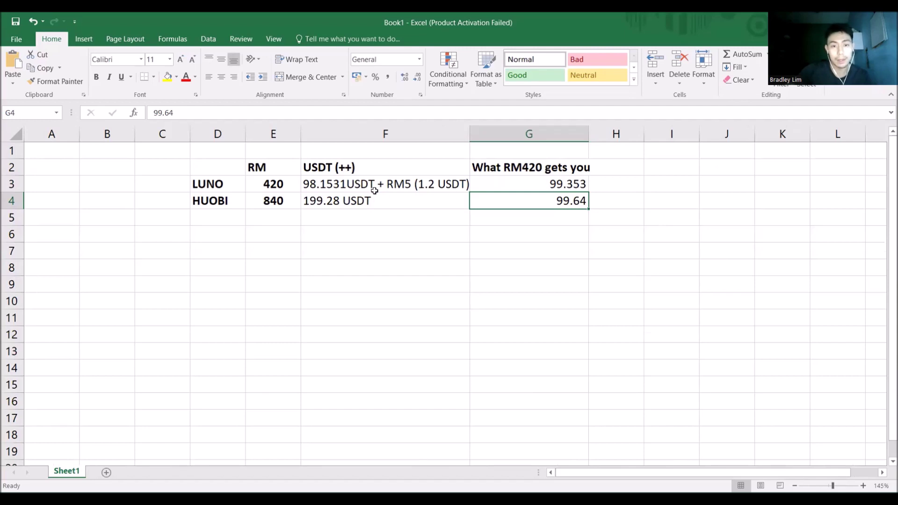
pyautogui.click(390, 186)
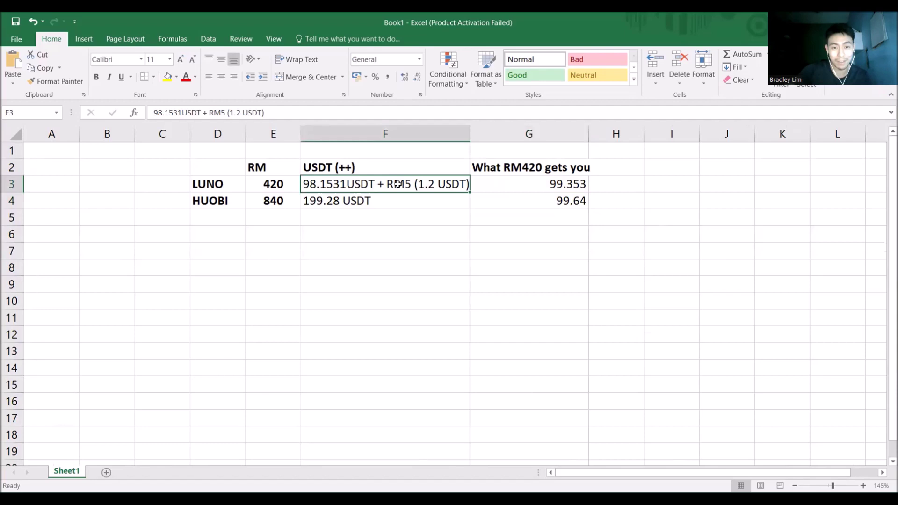
pyautogui.doubleClick(397, 184)
pyautogui.doubleClick(397, 185)
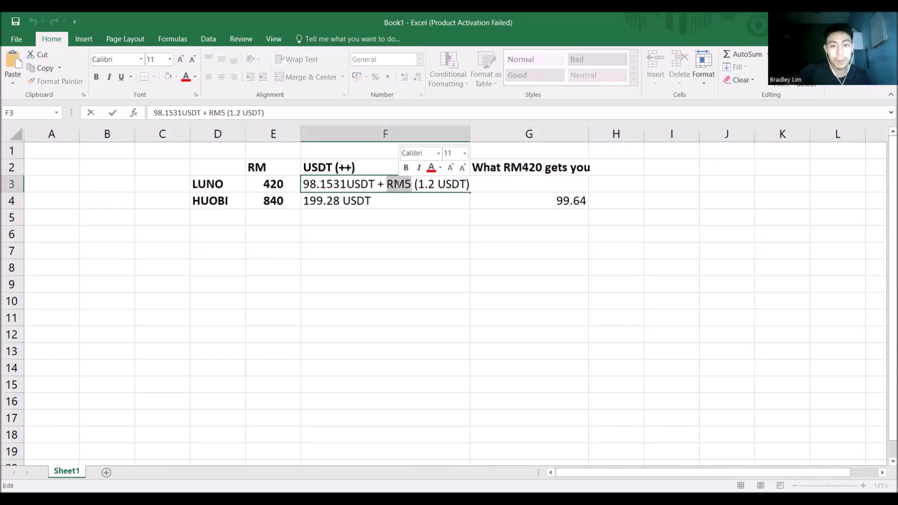
pyautogui.press('End')
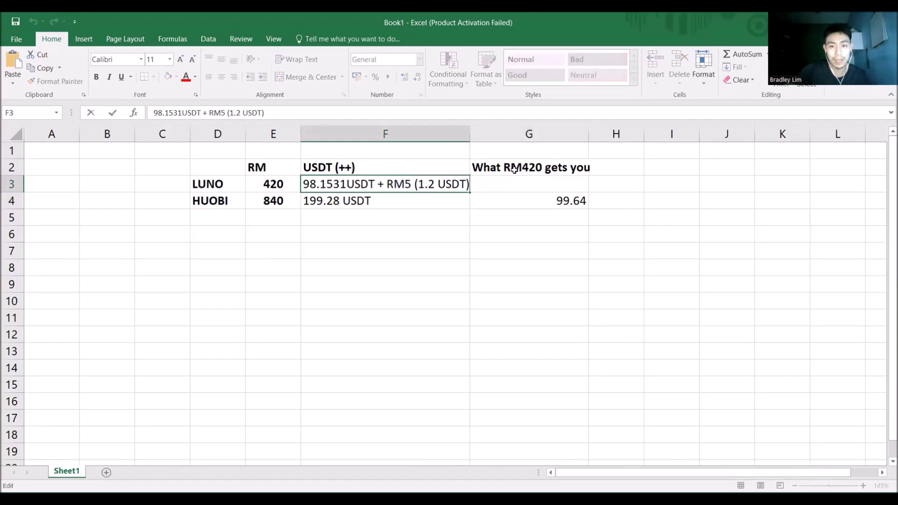
pyautogui.click(514, 169)
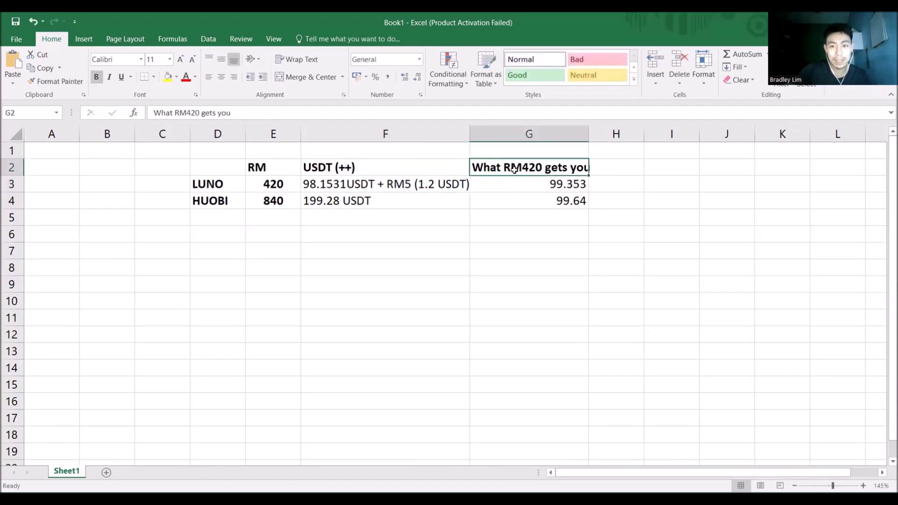
pyautogui.doubleClick(473, 131)
# Bold the RM420 results: 99.353 in G3 and 99.64 in G4
pyautogui.click(543, 179)
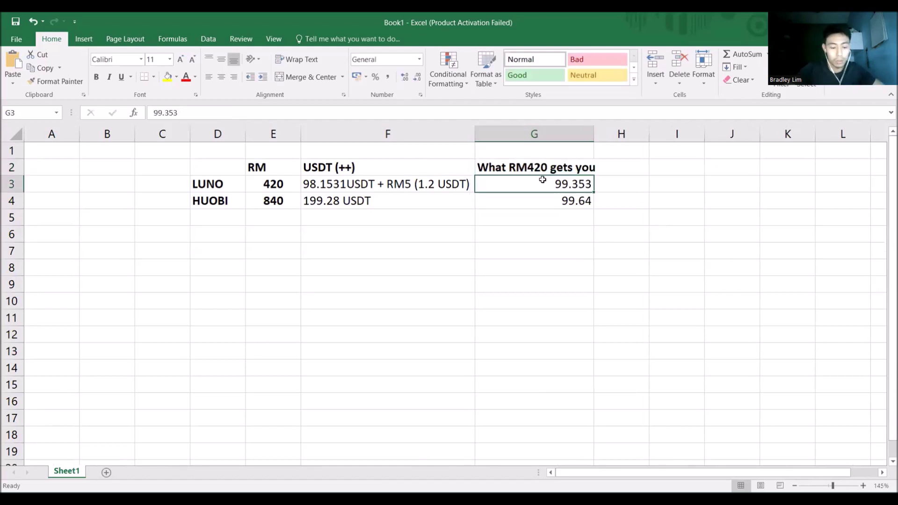
pyautogui.hotkey('ctrl', 'b')
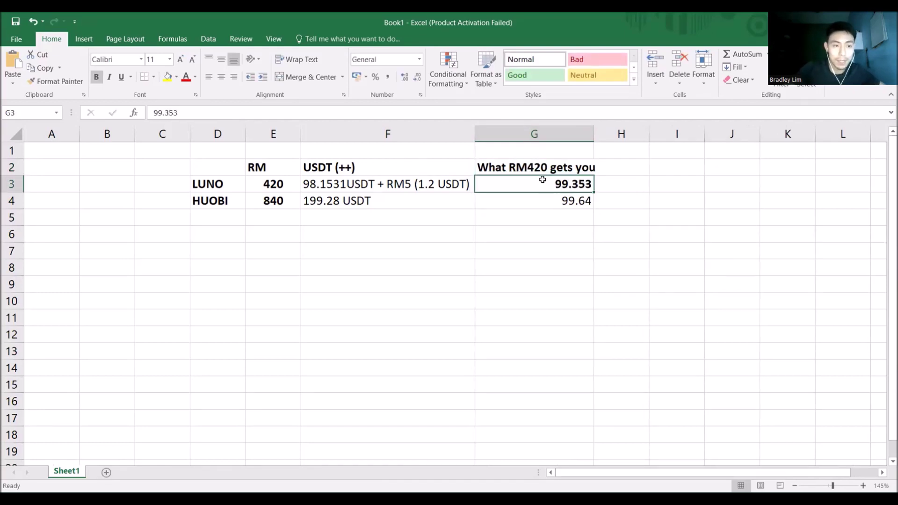
pyautogui.click(359, 200)
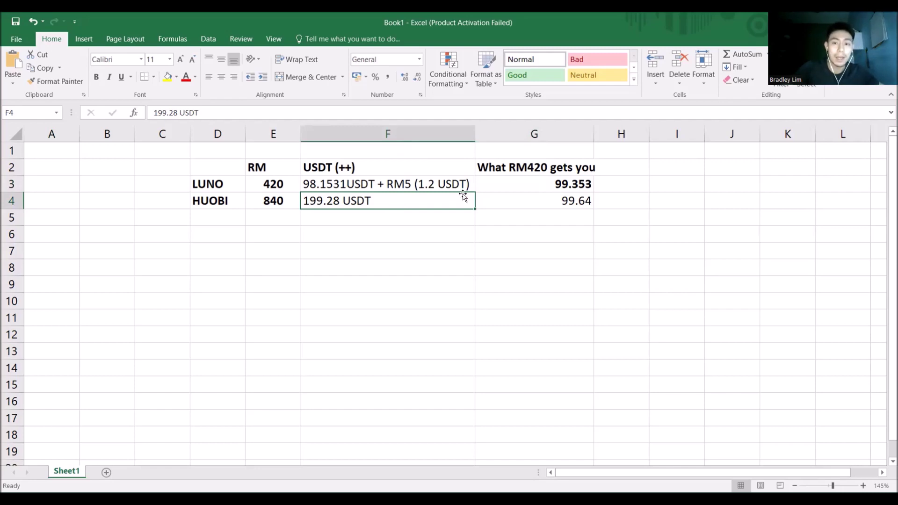
pyautogui.click(535, 202)
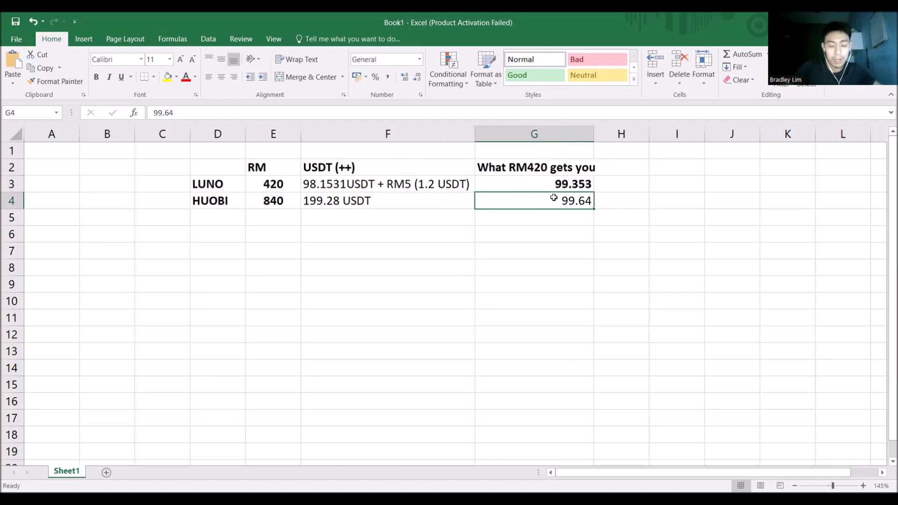
pyautogui.hotkey('ctrl', 'b')
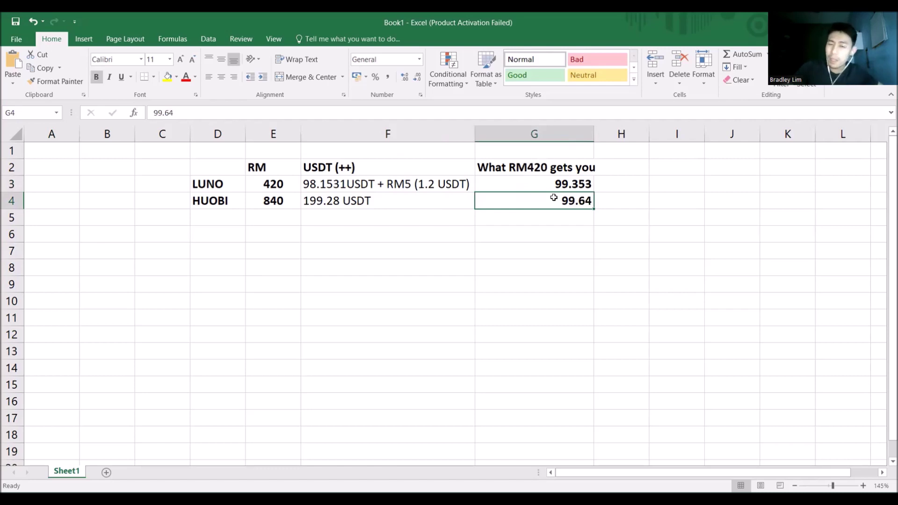